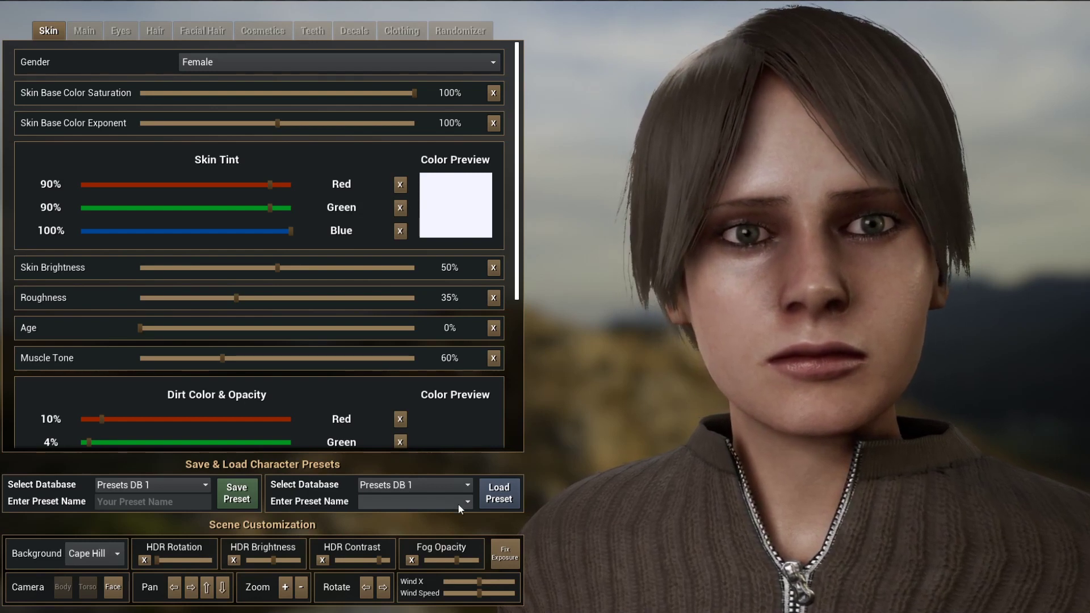
Step: Load the Female_Brunette_C, Female_Redhead_A and Male_Glasses presets in turn
{"action": "left_click", "coordinate": [414, 504]}
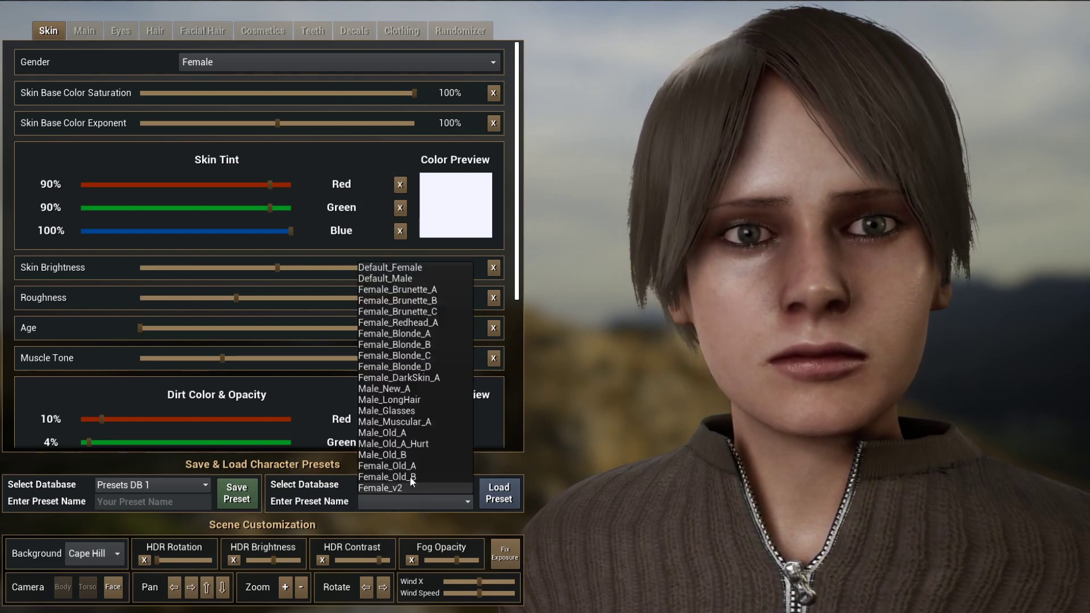
{"action": "left_click", "coordinate": [411, 311]}
{"action": "left_click", "coordinate": [499, 493]}
{"action": "left_click", "coordinate": [431, 502]}
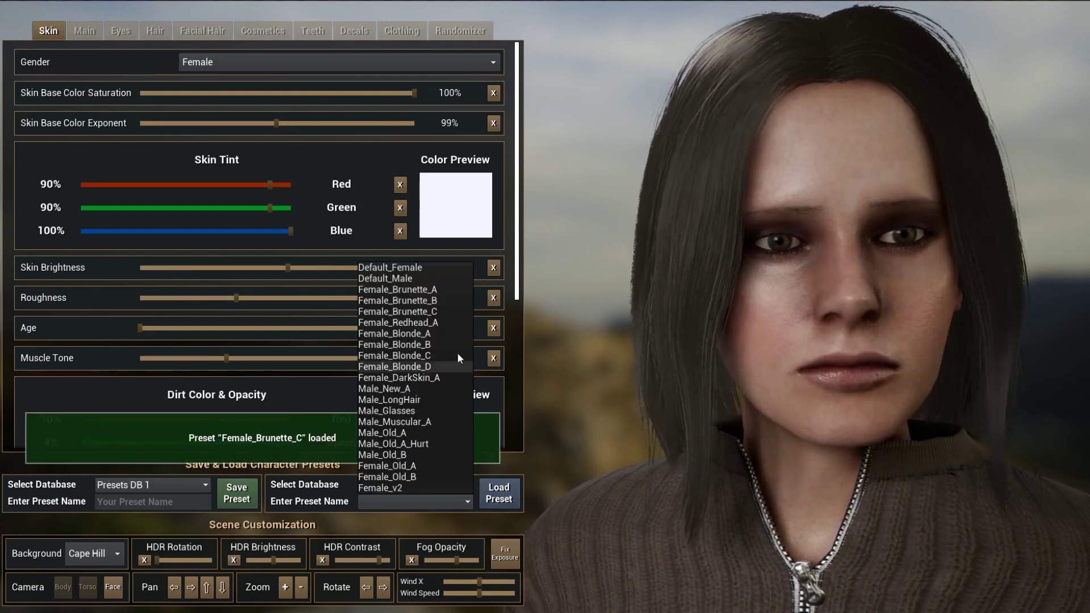
{"action": "left_click", "coordinate": [440, 322]}
{"action": "left_click", "coordinate": [502, 499]}
{"action": "left_click", "coordinate": [421, 503]}
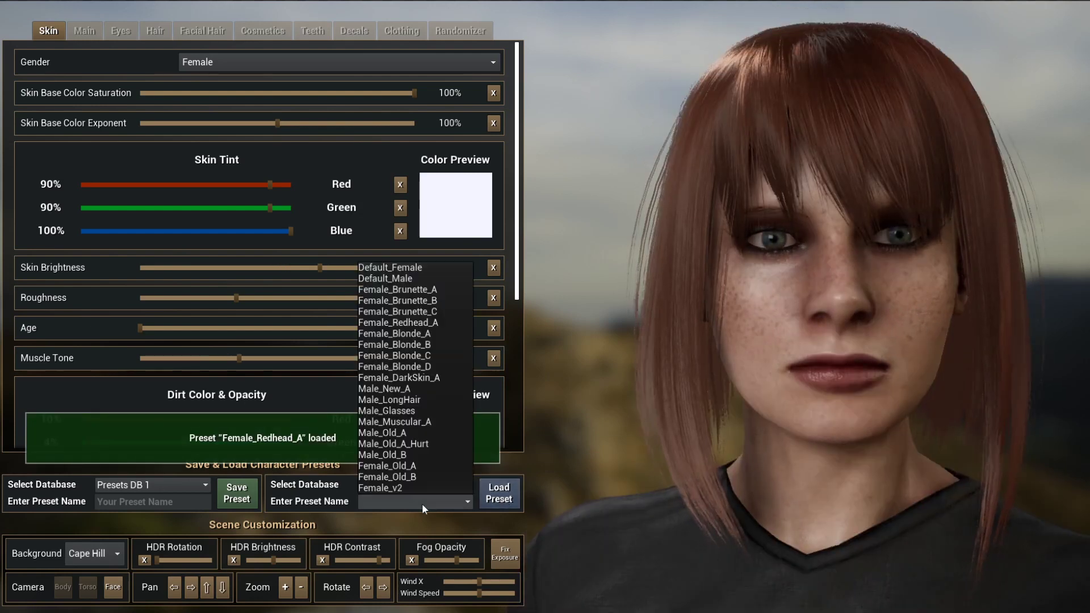
{"action": "left_click", "coordinate": [437, 410]}
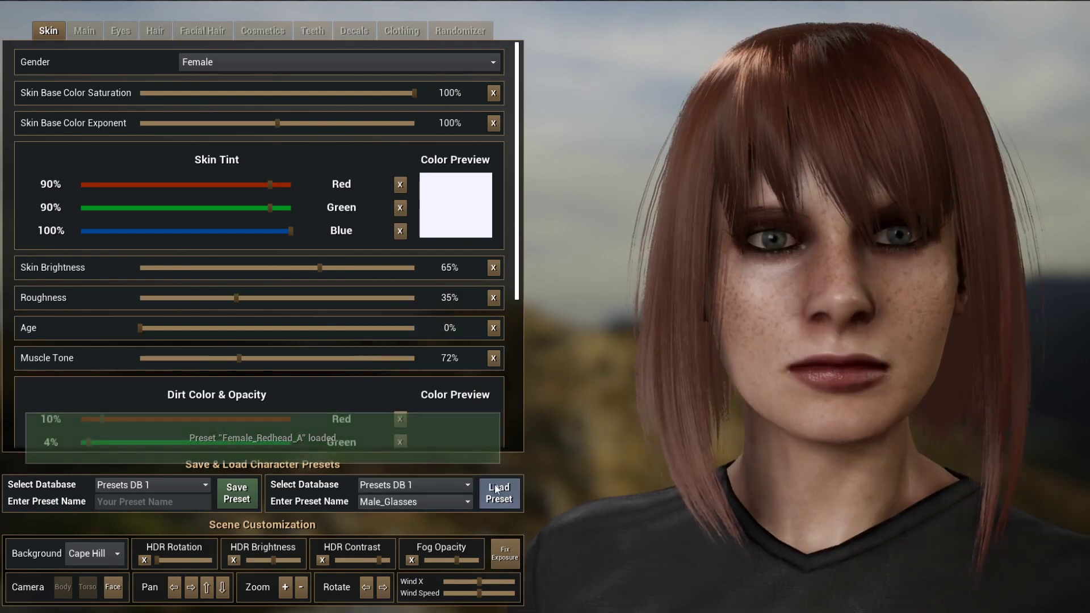
{"action": "left_click", "coordinate": [499, 493]}
Step: Load the Male_Muscular_A and then the Male_Old_B presets
{"action": "left_click", "coordinate": [437, 502]}
{"action": "left_click", "coordinate": [429, 422]}
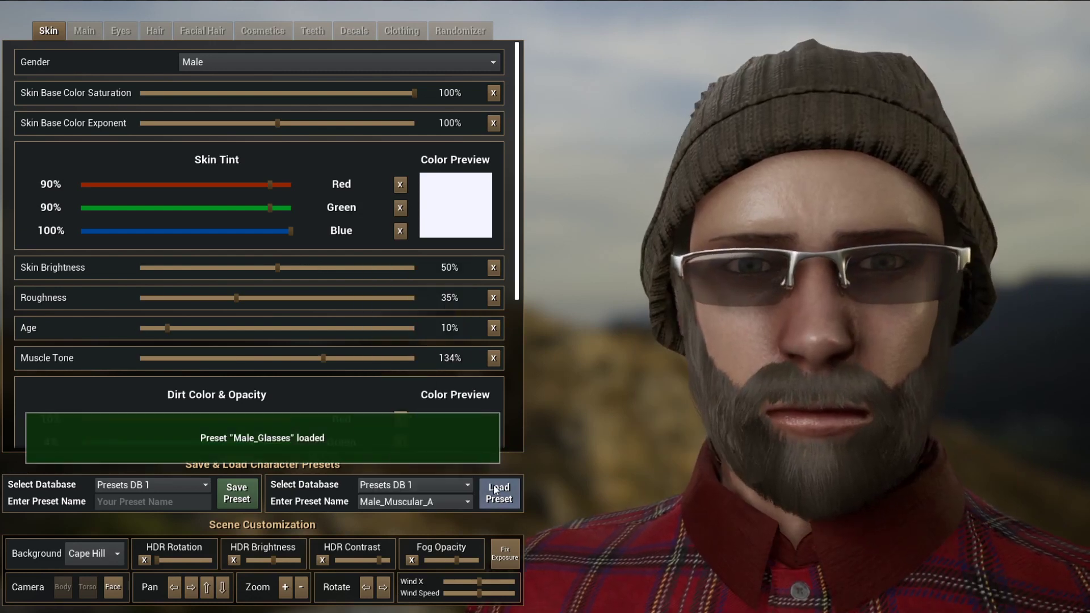
{"action": "left_click", "coordinate": [499, 492]}
{"action": "left_click", "coordinate": [436, 502]}
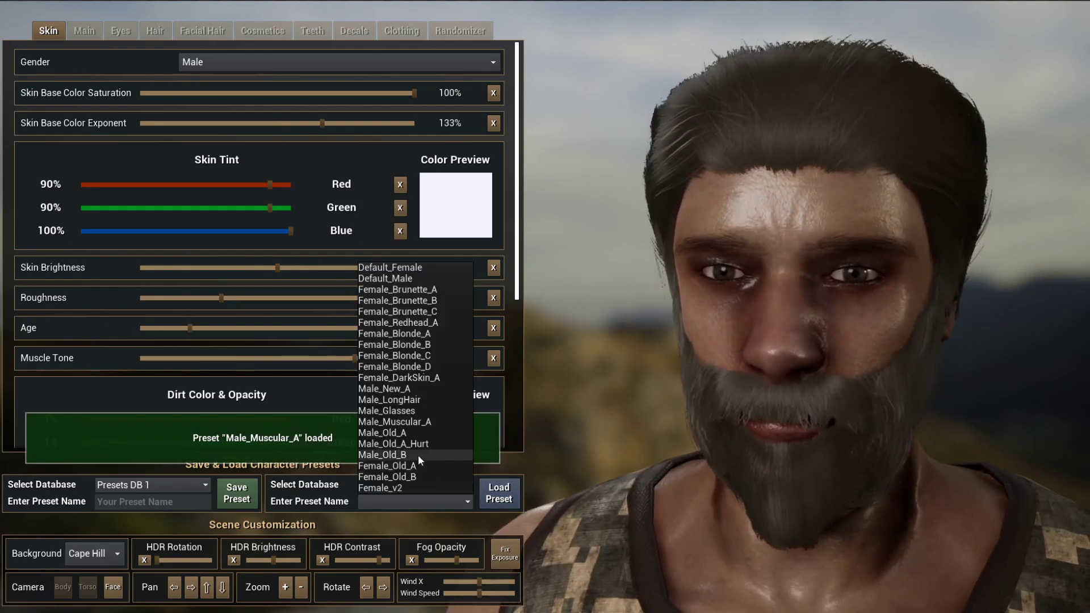
{"action": "left_click", "coordinate": [417, 454]}
{"action": "left_click", "coordinate": [500, 491]}
Step: Switch to Presets DB 2 and load the Male_Goblin_A preset
{"action": "left_click", "coordinate": [431, 485]}
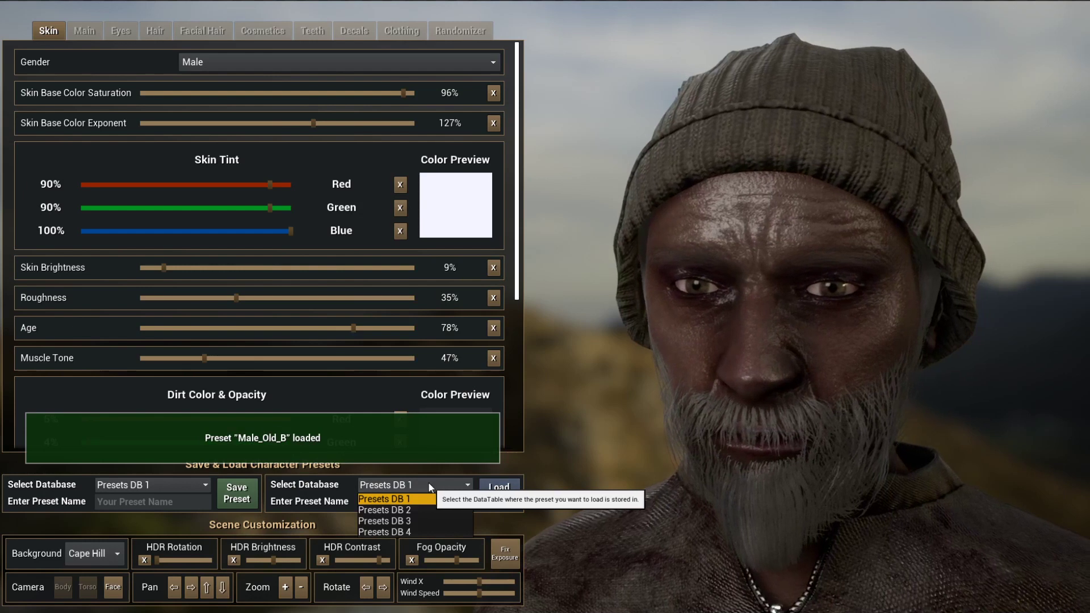
{"action": "left_click", "coordinate": [416, 509]}
{"action": "left_click", "coordinate": [417, 501]}
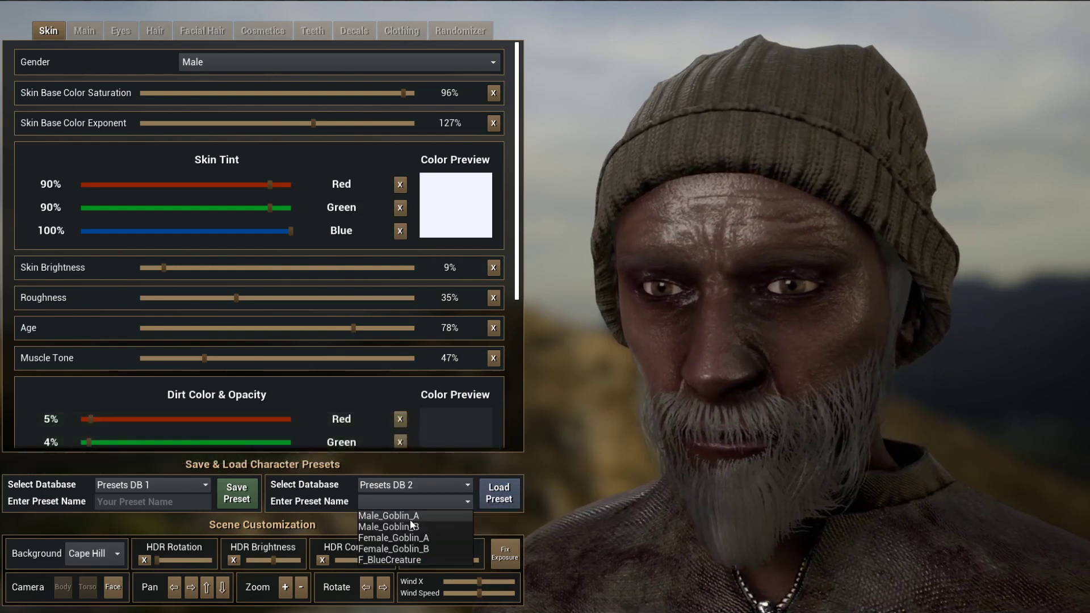
{"action": "left_click", "coordinate": [408, 516]}
{"action": "left_click", "coordinate": [499, 493]}
Step: Switch to Presets DB 3, load Male_zombie, then load Male_Zombie_C
{"action": "left_click", "coordinate": [428, 486]}
{"action": "left_click", "coordinate": [417, 521]}
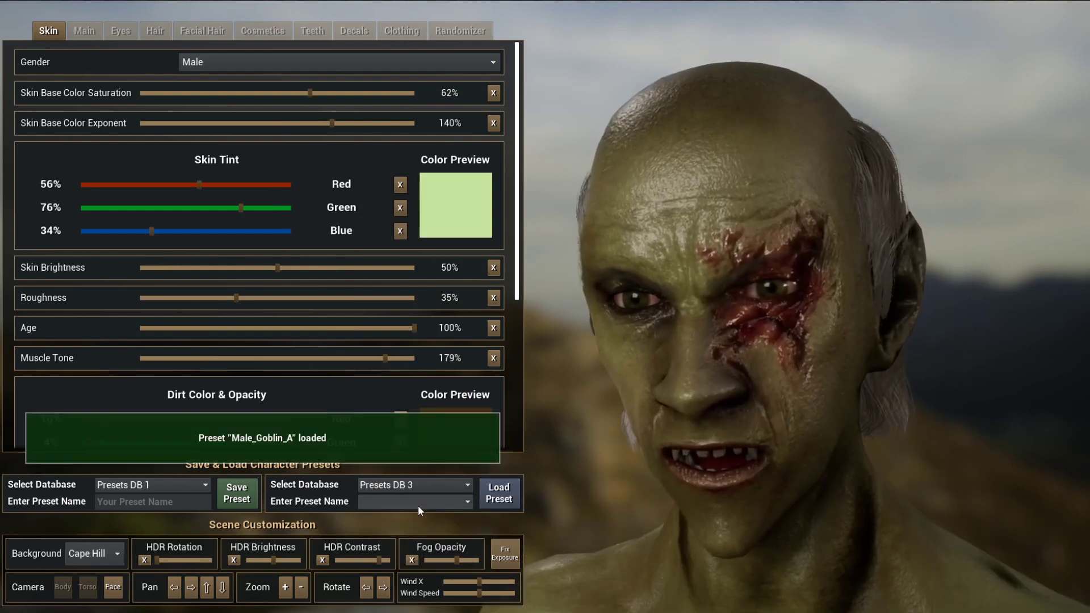
{"action": "left_click", "coordinate": [417, 503]}
{"action": "left_click", "coordinate": [420, 487]}
{"action": "left_click", "coordinate": [499, 493]}
{"action": "left_click", "coordinate": [444, 501]}
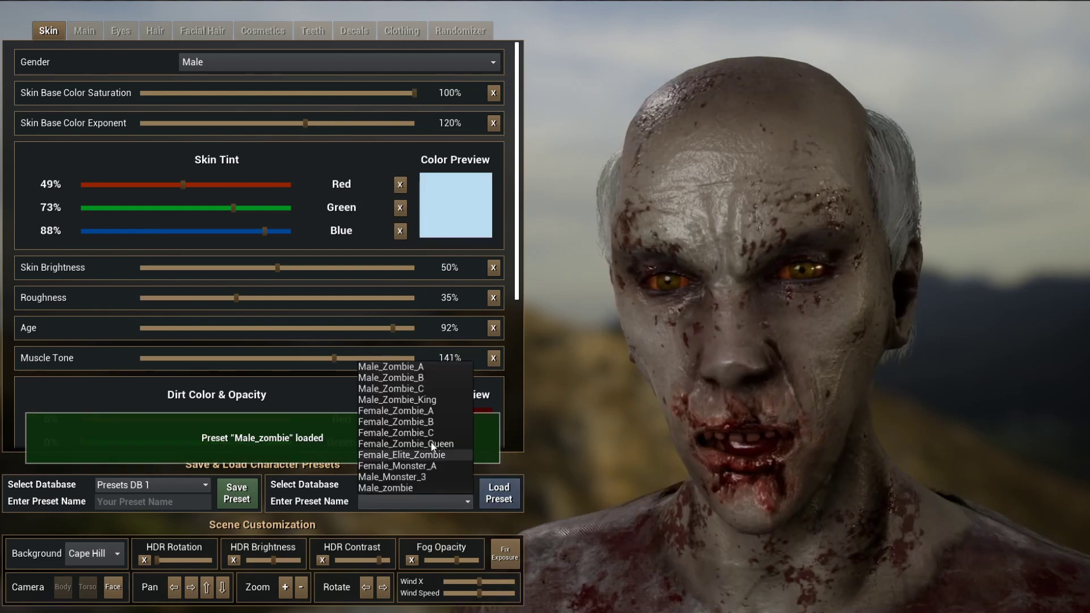
{"action": "left_click", "coordinate": [392, 388]}
{"action": "left_click", "coordinate": [506, 504]}
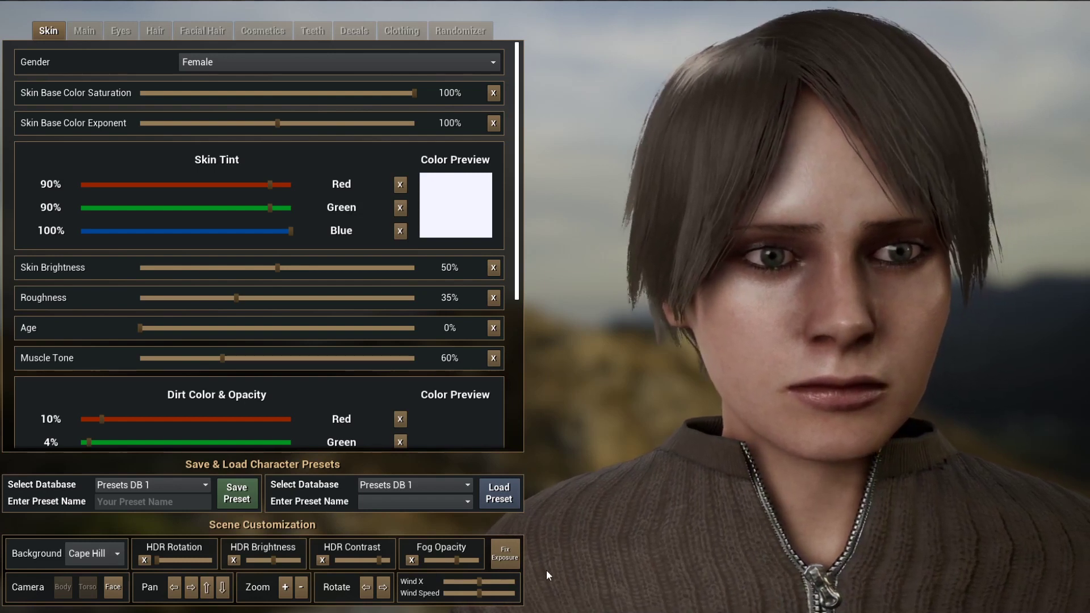
{"action": "left_click", "coordinate": [91, 587]}
{"action": "left_click", "coordinate": [64, 587]}
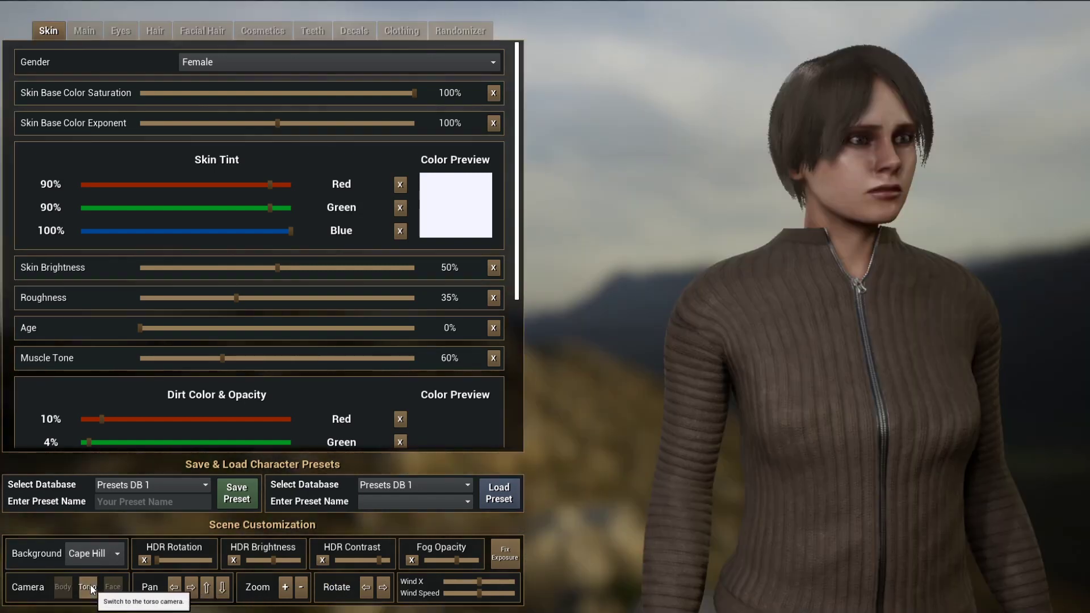
{"action": "left_click", "coordinate": [90, 587]}
{"action": "left_click", "coordinate": [366, 585]}
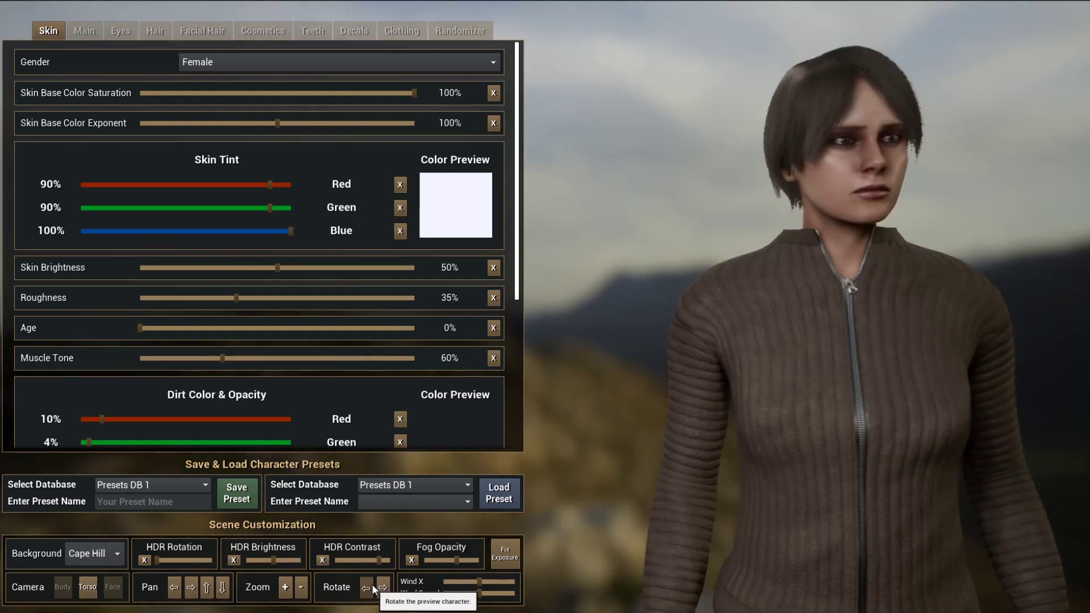
{"action": "left_click", "coordinate": [383, 587]}
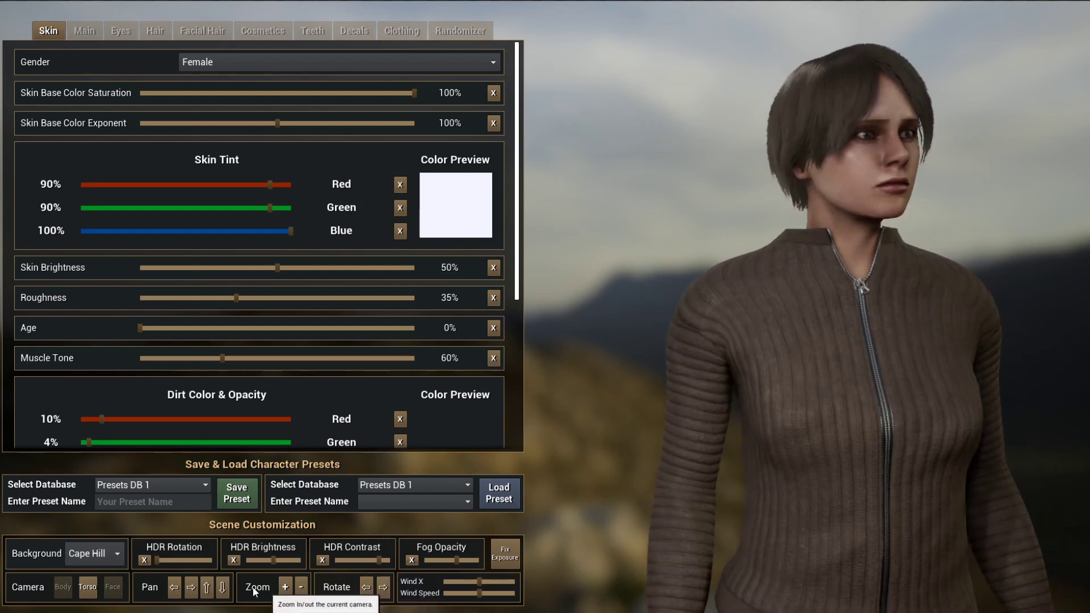
{"action": "left_click", "coordinate": [113, 587]}
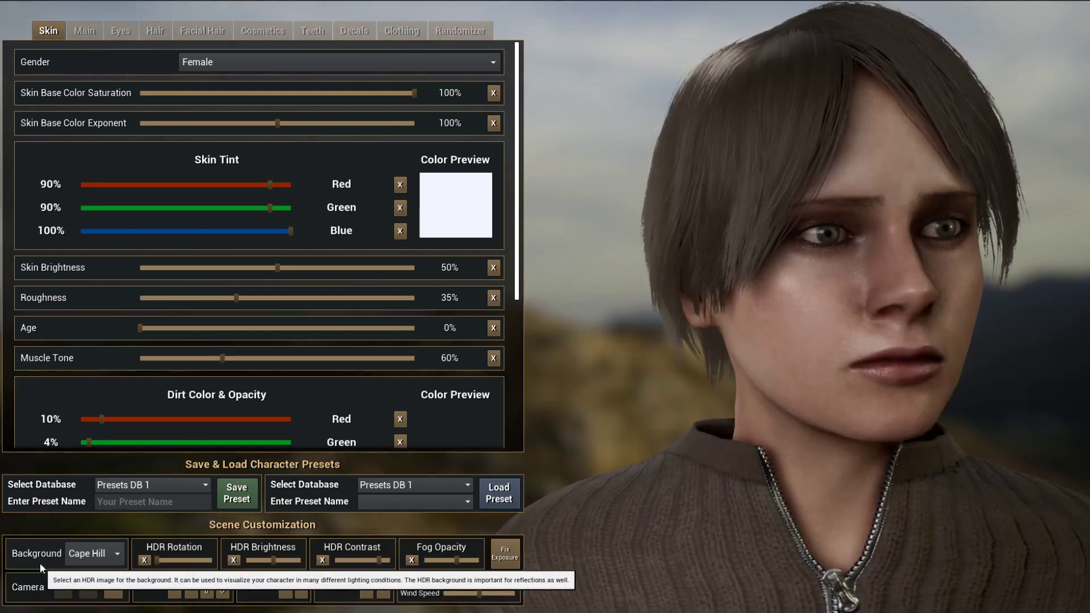
{"action": "left_click", "coordinate": [79, 555]}
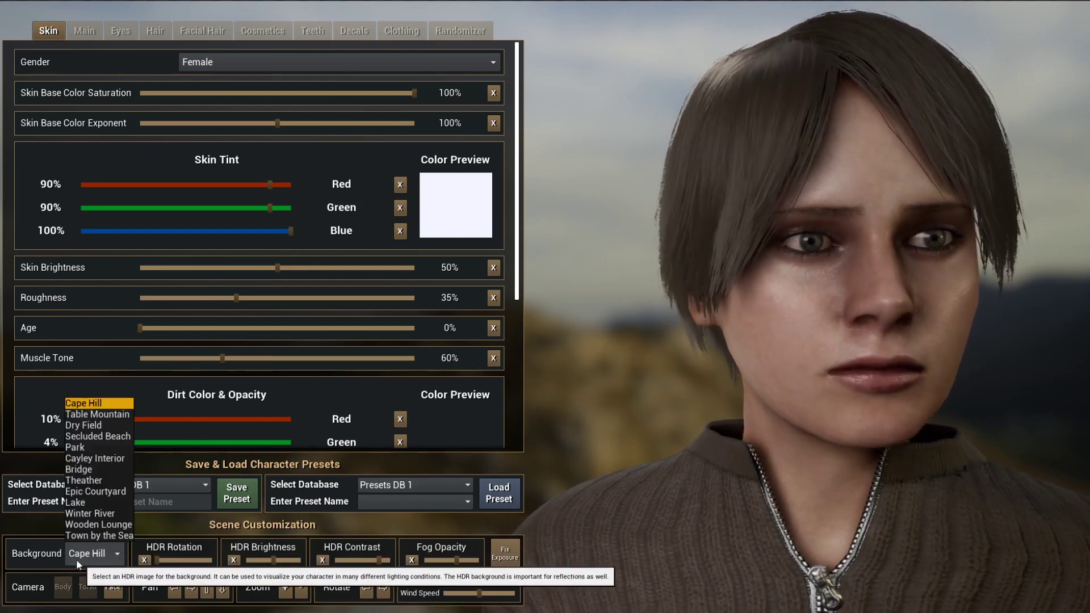
{"action": "left_click", "coordinate": [90, 459]}
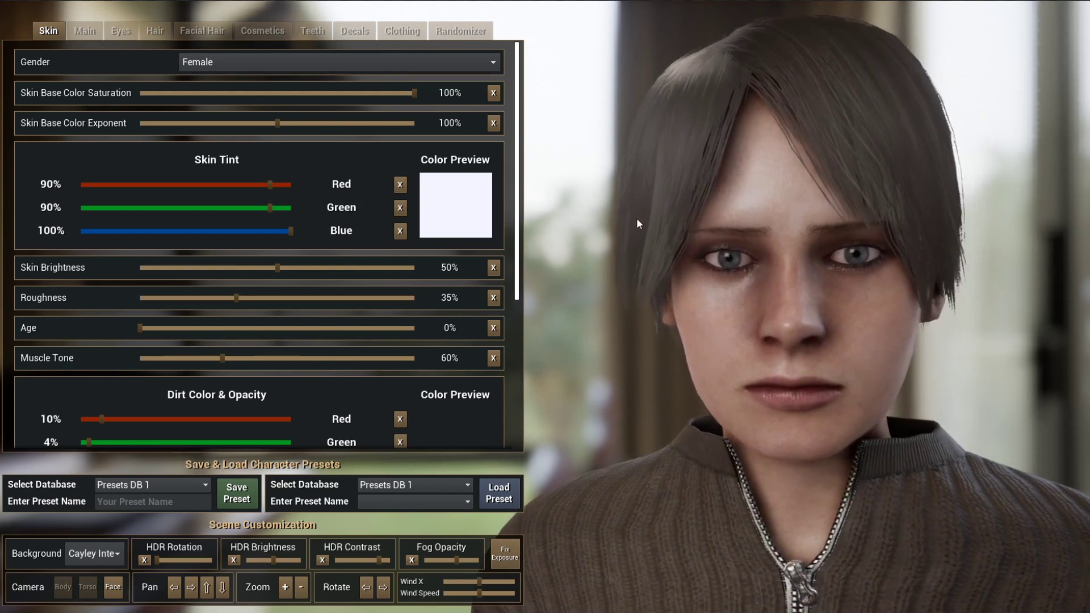
{"action": "left_click", "coordinate": [89, 553]}
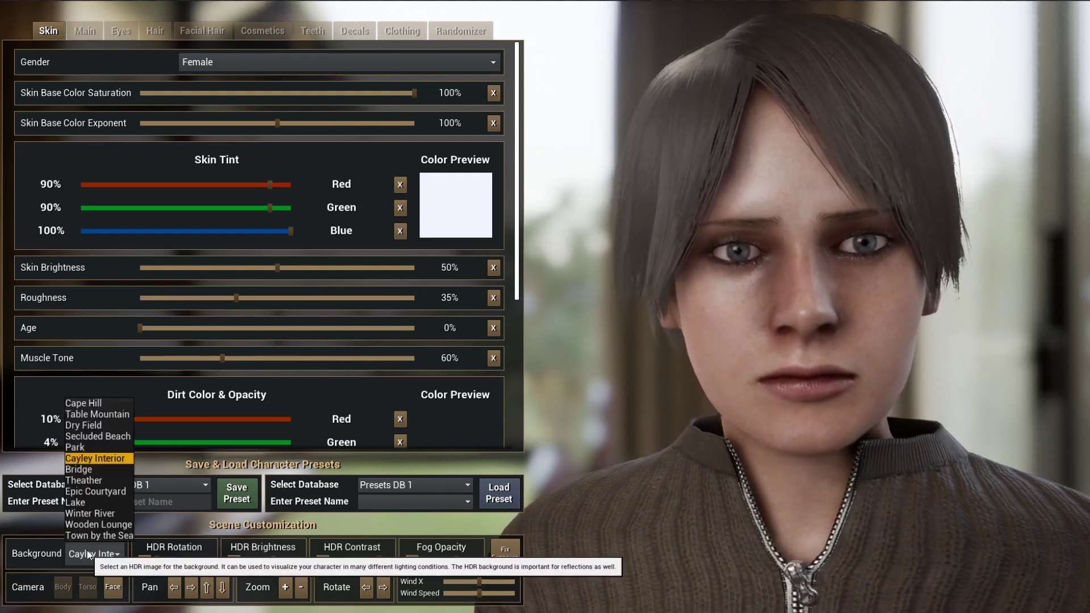
{"action": "left_click", "coordinate": [101, 535]}
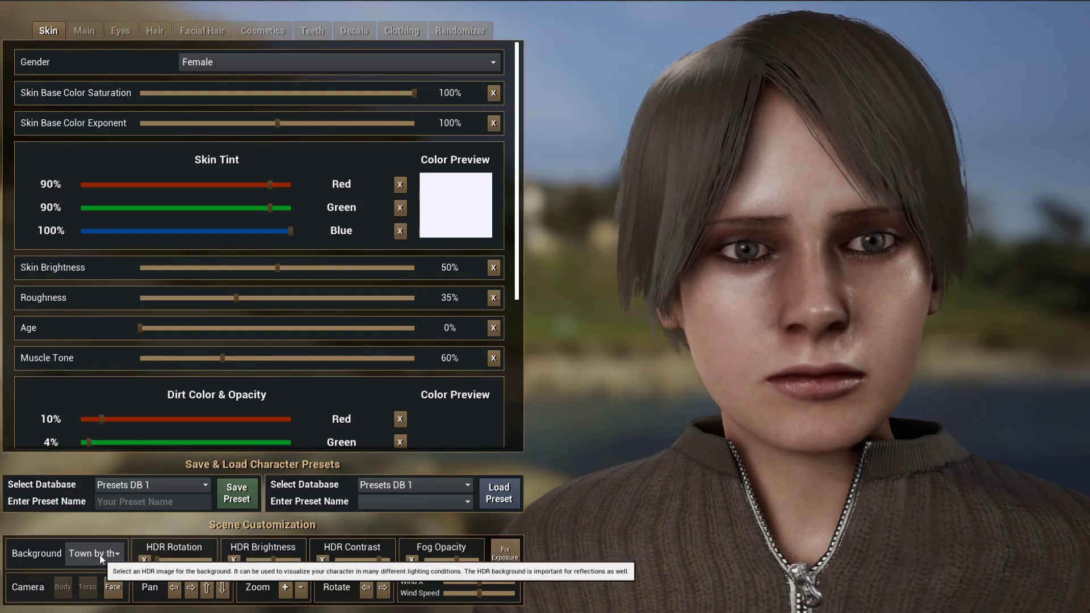
{"action": "left_click", "coordinate": [99, 554]}
{"action": "left_click", "coordinate": [95, 404]}
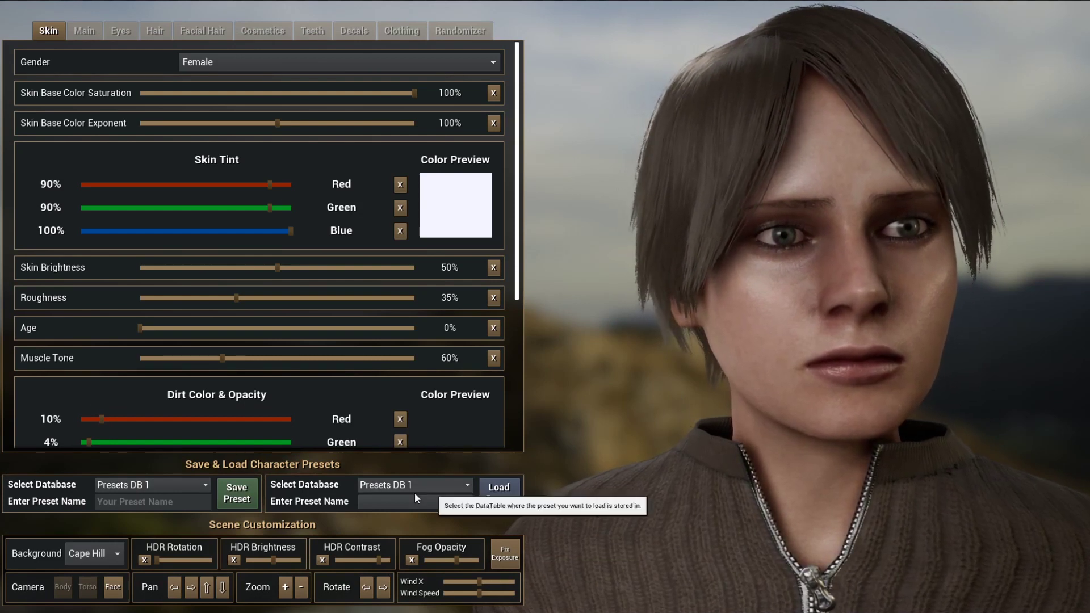
Step: Rotate the HDR background, then try a higher skin colour exponent and reset it to 100%
{"action": "mouse_move", "coordinate": [155, 560]}
{"action": "left_mouse_down"}
{"action": "mouse_move", "coordinate": [197, 557]}
{"action": "mouse_move", "coordinate": [144, 558]}
{"action": "left_mouse_up"}
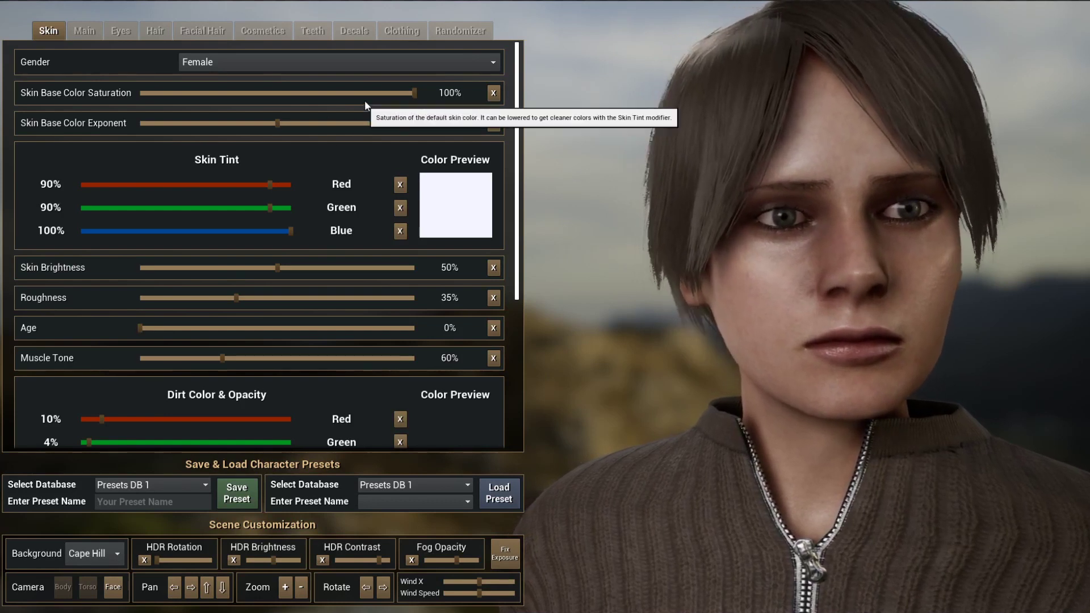
{"action": "mouse_move", "coordinate": [329, 118]}
{"action": "left_mouse_down"}
{"action": "mouse_move", "coordinate": [269, 119]}
{"action": "mouse_move", "coordinate": [328, 113]}
{"action": "left_mouse_up"}
{"action": "left_click", "coordinate": [493, 122]}
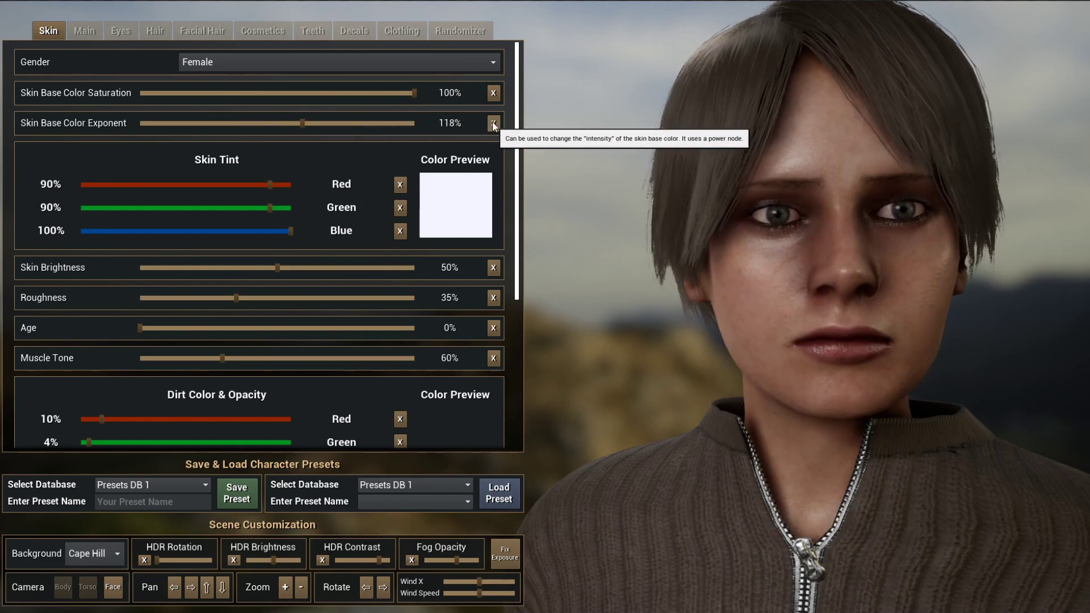
Step: Lower the red, green and blue skin tint, then reset all three to default
{"action": "left_click_drag", "start_coordinate": [199, 229], "coordinate": [197, 184]}
{"action": "left_click_drag", "start_coordinate": [197, 208], "coordinate": [211, 208]}
{"action": "left_click", "coordinate": [399, 207]}
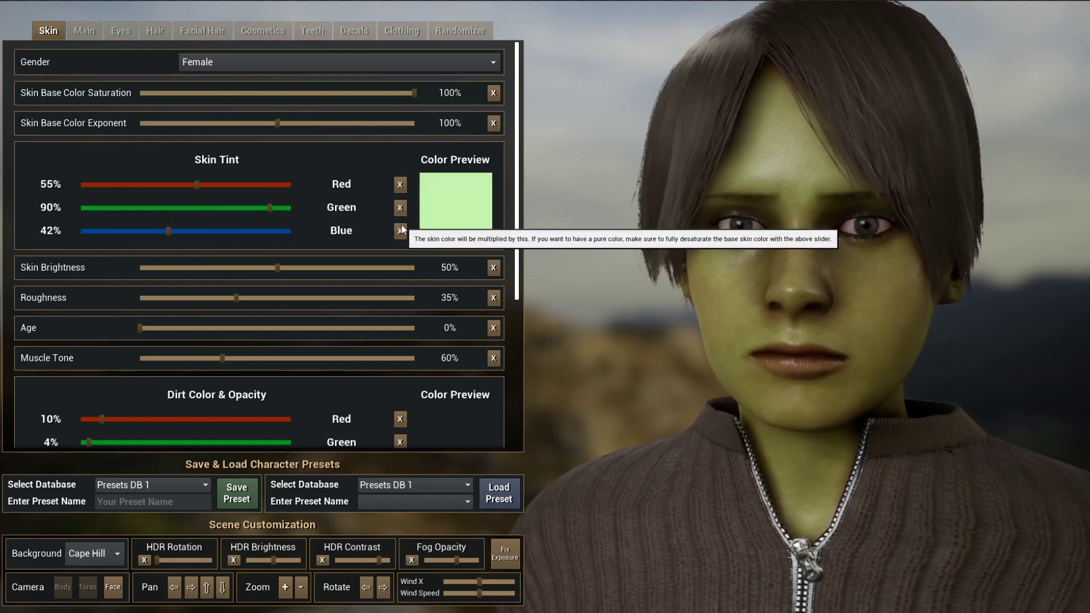
{"action": "left_click", "coordinate": [399, 231]}
{"action": "left_click", "coordinate": [400, 183]}
Step: Raise the skin brightness to 90%
{"action": "scroll", "coordinate": [481, 298], "scroll_direction": "down", "scroll_amount": 1}
{"action": "scroll", "coordinate": [481, 300], "scroll_direction": "down", "scroll_amount": 3}
{"action": "left_click_drag", "start_coordinate": [278, 137], "coordinate": [321, 136]}
Step: Reset brightness to 50%, test roughness at 13% then reset to 35%, and age the skin to 100%
{"action": "left_click", "coordinate": [493, 138]}
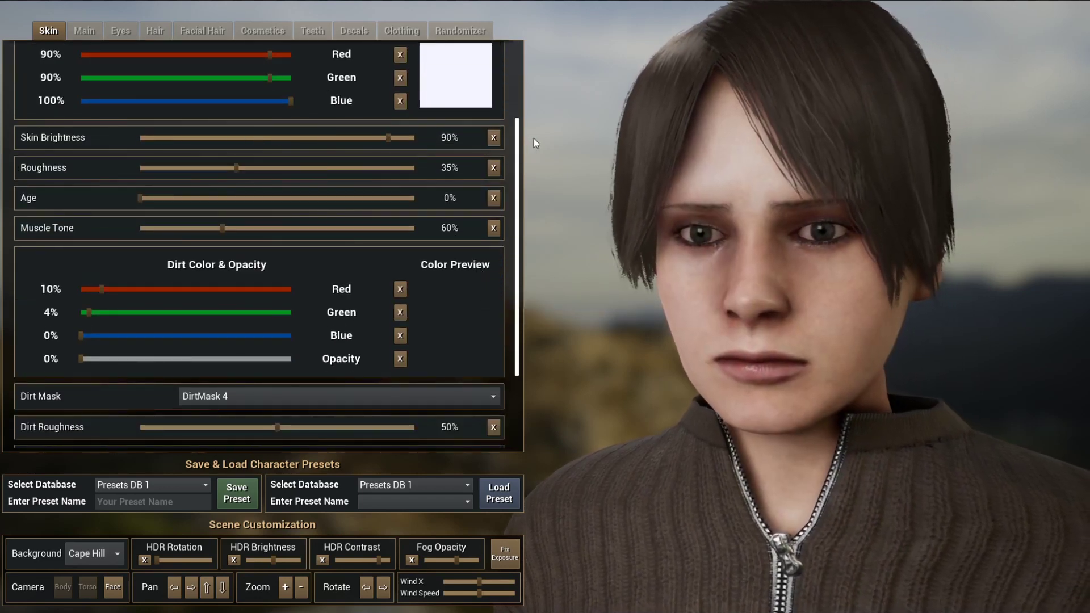
{"action": "scroll", "coordinate": [450, 194], "scroll_direction": "down", "scroll_amount": 1}
{"action": "mouse_move", "coordinate": [228, 134]}
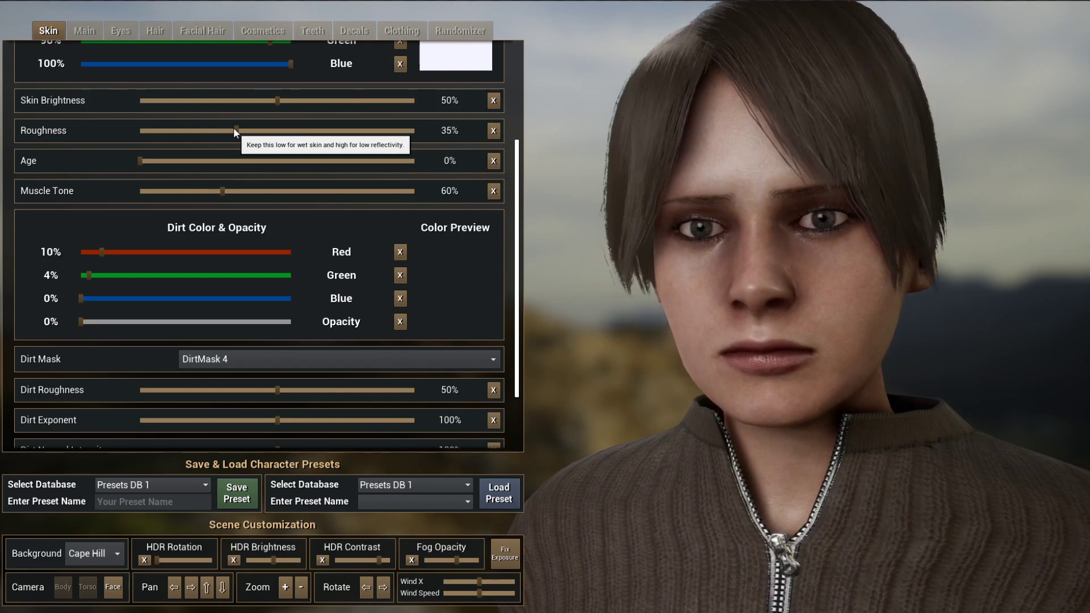
{"action": "left_click_drag", "start_coordinate": [236, 130], "coordinate": [377, 126]}
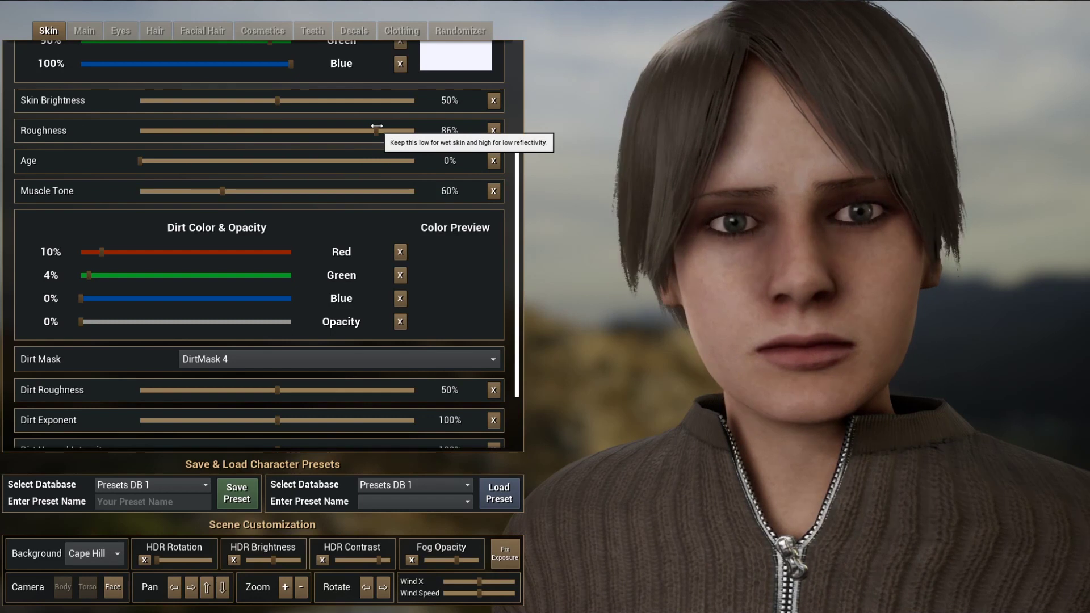
{"action": "left_click", "coordinate": [493, 129]}
{"action": "scroll", "coordinate": [458, 189], "scroll_direction": "down", "scroll_amount": 2}
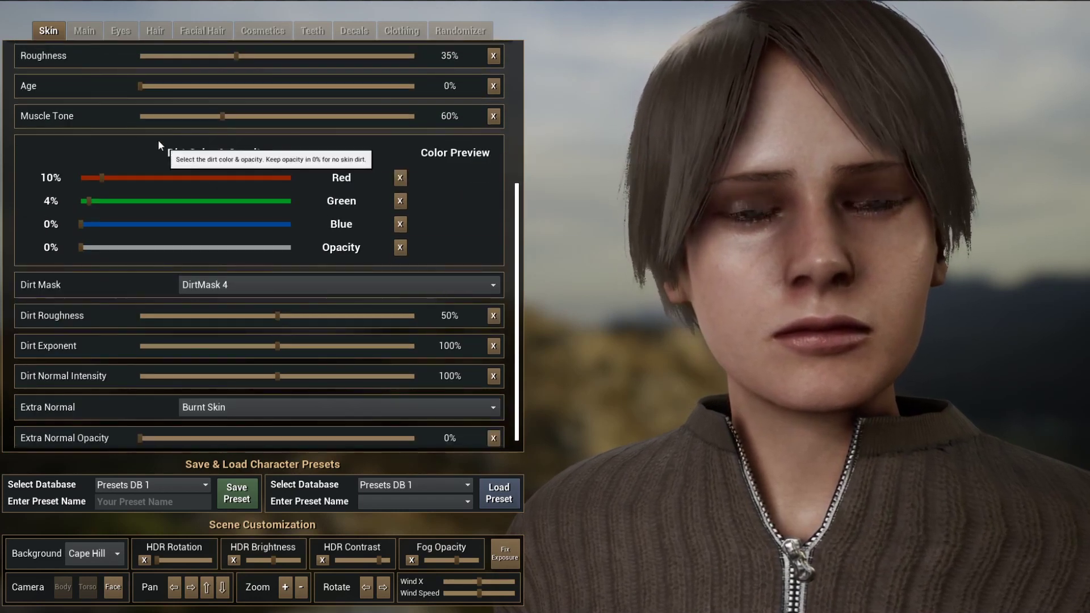
{"action": "left_click_drag", "start_coordinate": [145, 86], "coordinate": [428, 98]}
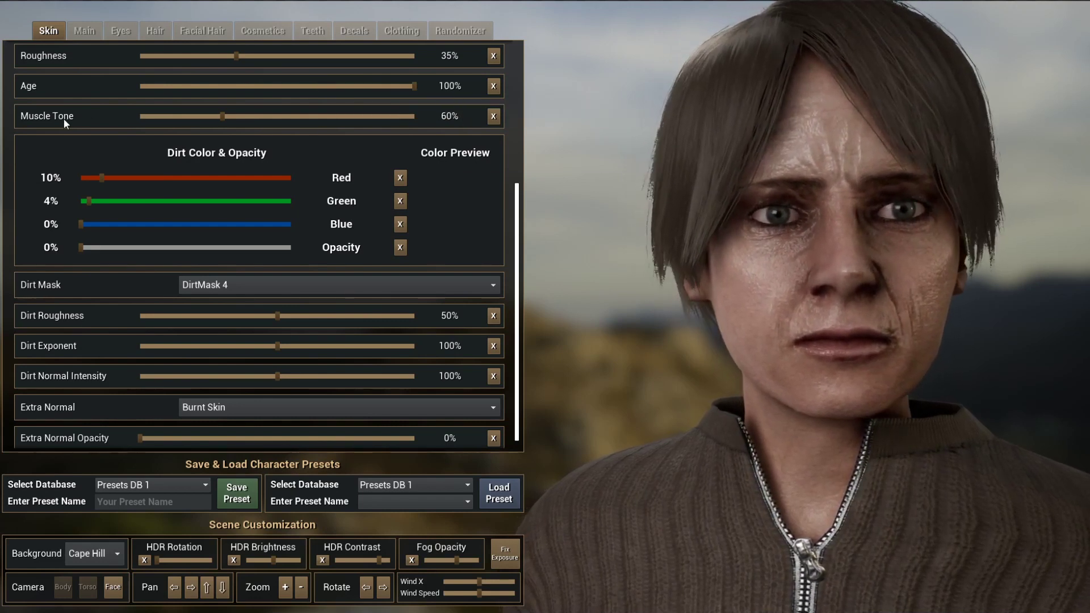
Step: Remove the wool jacket from Upper Body Clothing and keep Head Clothing at None, then return to Skin
{"action": "left_click", "coordinate": [419, 30]}
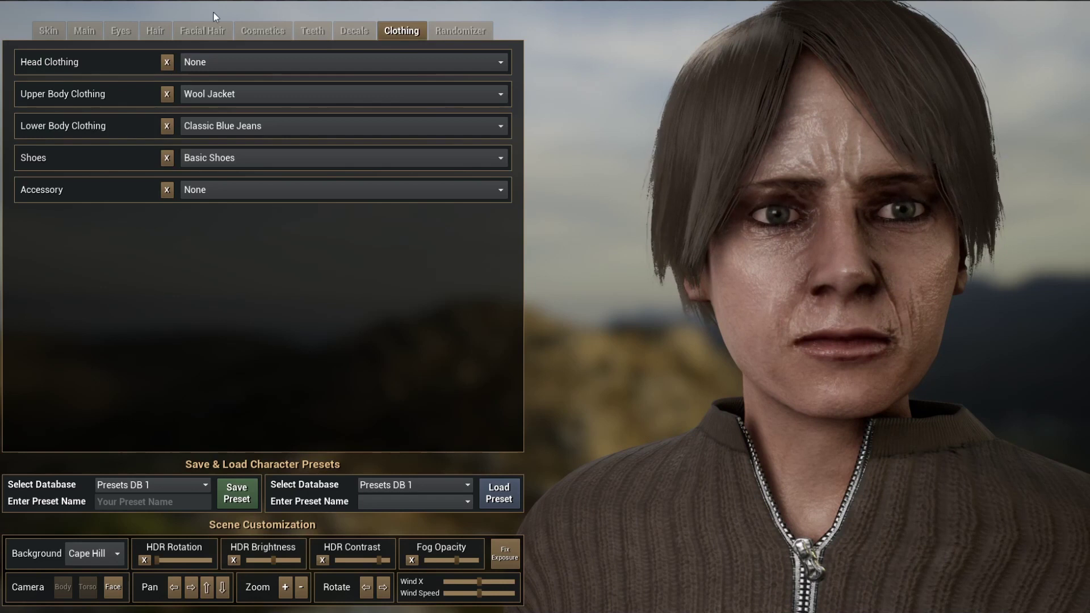
{"action": "left_click", "coordinate": [166, 93]}
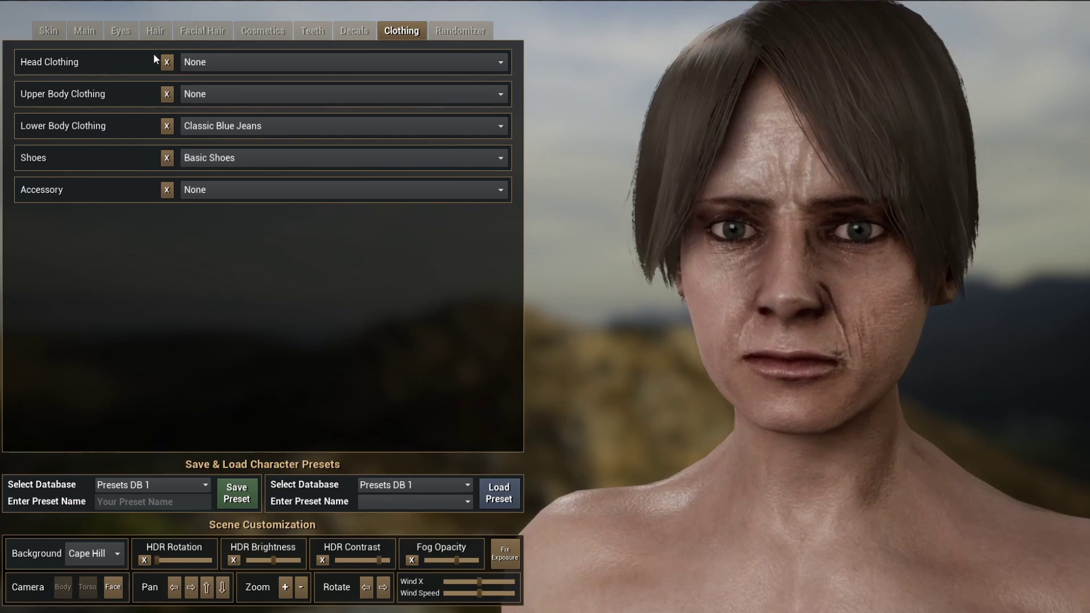
{"action": "left_click", "coordinate": [229, 62]}
{"action": "left_click", "coordinate": [229, 61]}
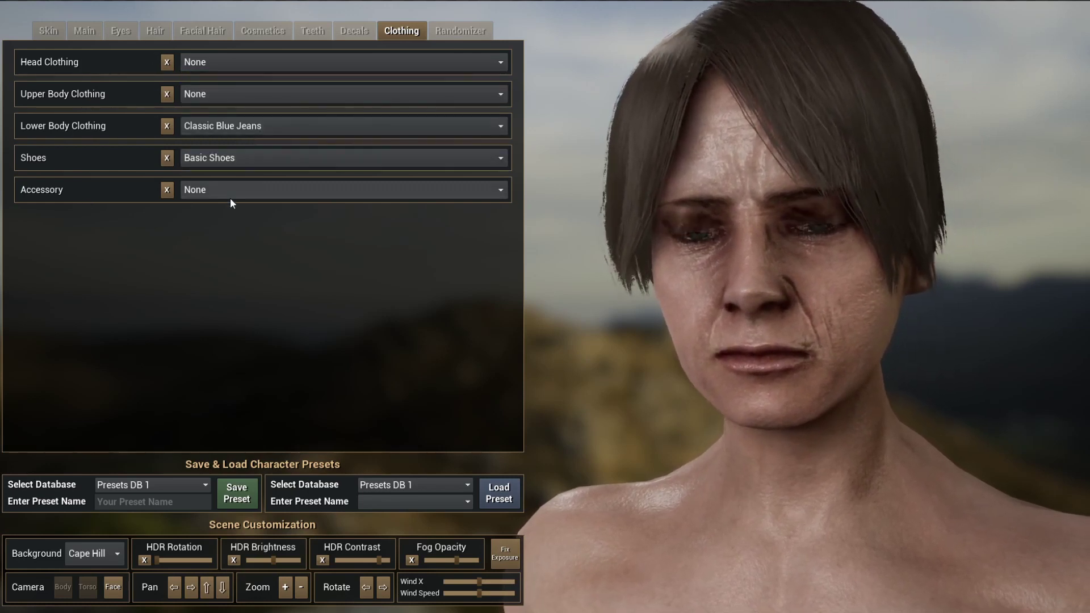
{"action": "left_click", "coordinate": [59, 33]}
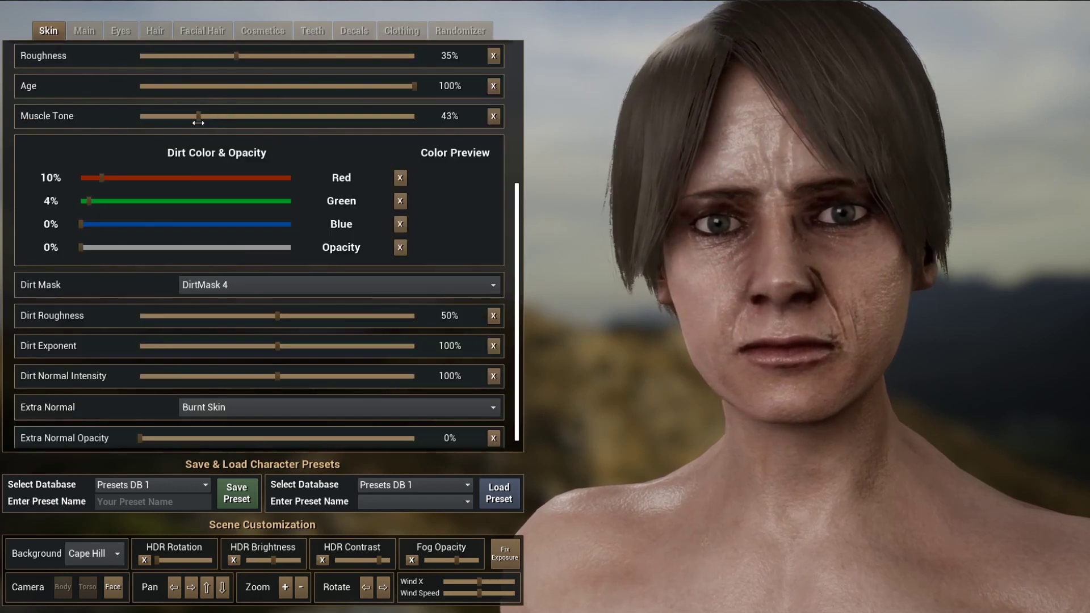
Step: Try muscle tone at 135% and 200%, then settle on Age 6% and Muscle Tone about 105%
{"action": "left_click_drag", "start_coordinate": [198, 122], "coordinate": [328, 126]}
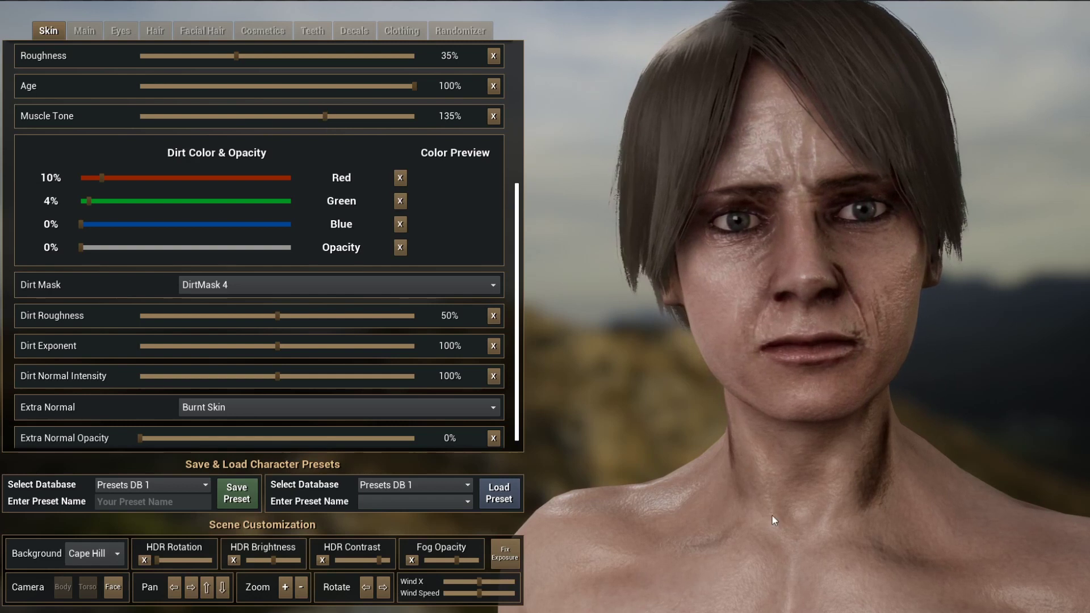
{"action": "left_click", "coordinate": [227, 584]}
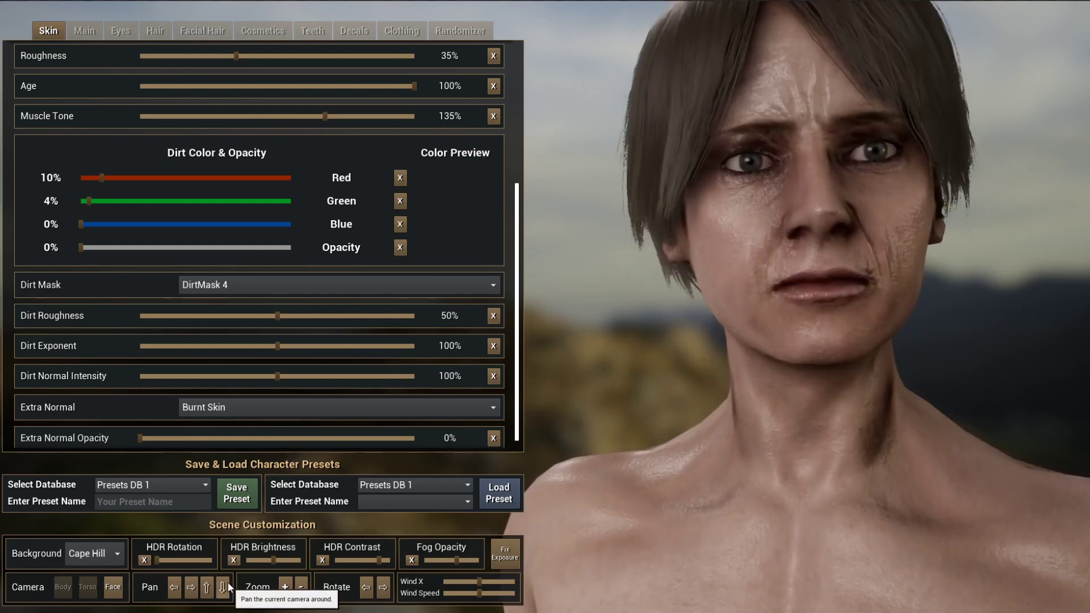
{"action": "left_click_drag", "start_coordinate": [379, 86], "coordinate": [138, 81]}
{"action": "left_click_drag", "start_coordinate": [322, 116], "coordinate": [439, 112]}
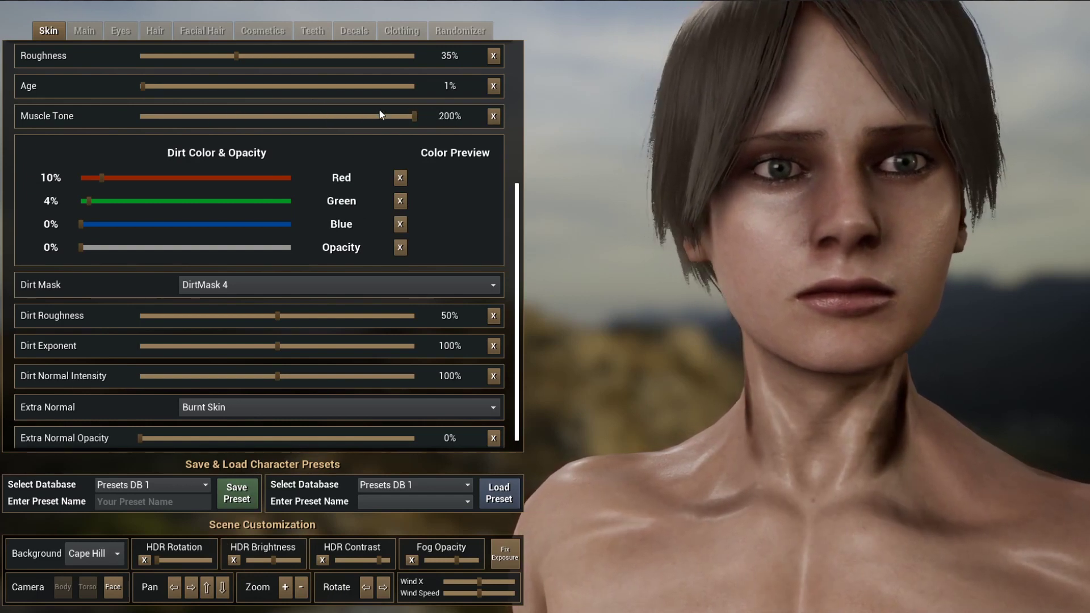
{"action": "left_click", "coordinate": [177, 86]}
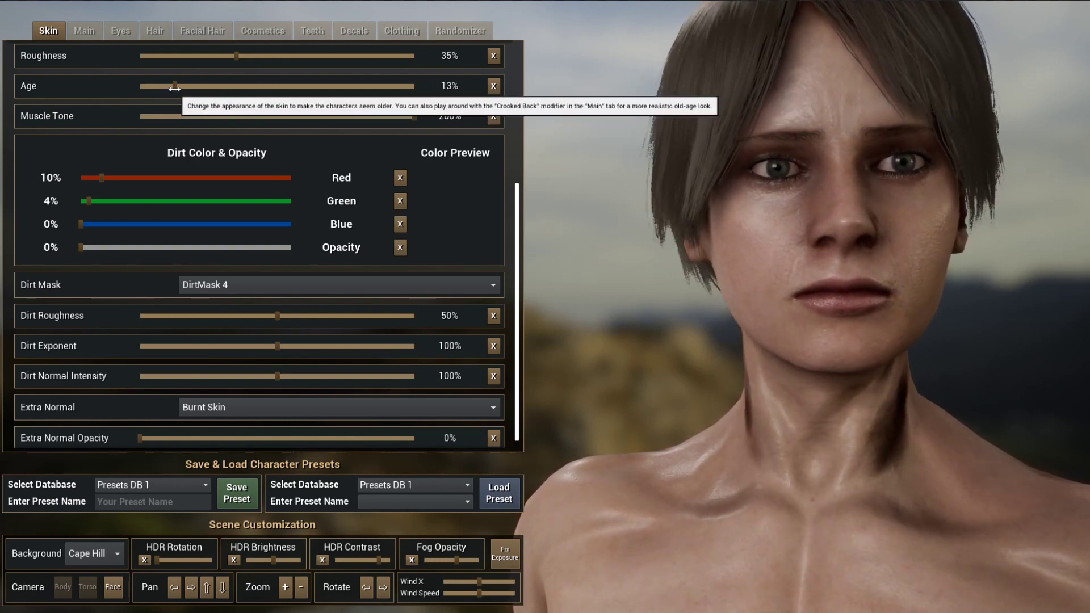
{"action": "left_click", "coordinate": [155, 87]}
{"action": "left_click", "coordinate": [339, 117]}
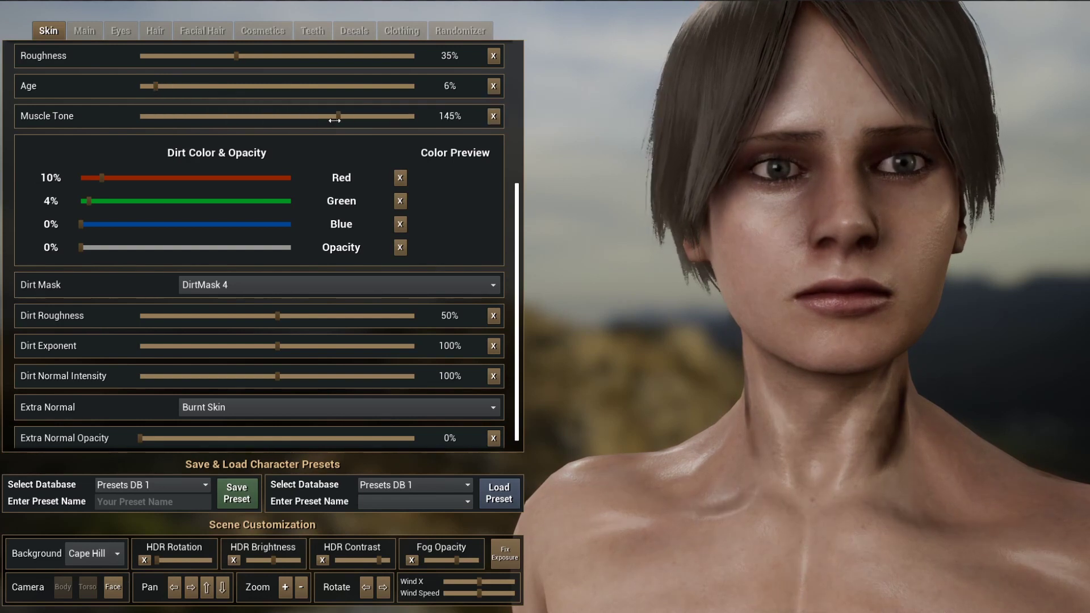
{"action": "left_click_drag", "start_coordinate": [334, 120], "coordinate": [283, 120]}
{"action": "scroll", "coordinate": [366, 181], "scroll_direction": "down", "scroll_amount": 1}
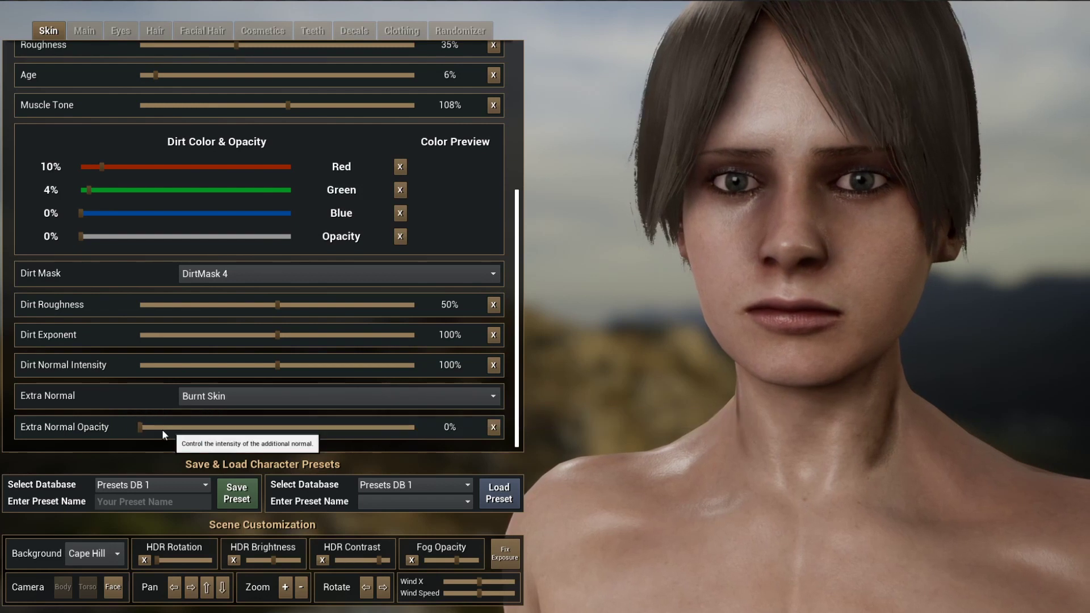
Step: Set Extra Normal to Monster Skin Normals, test it at 100% opacity, then return opacity to 0%
{"action": "mouse_move", "coordinate": [142, 428]}
{"action": "left_mouse_down"}
{"action": "mouse_move", "coordinate": [409, 427]}
{"action": "mouse_move", "coordinate": [360, 427]}
{"action": "mouse_move", "coordinate": [382, 426]}
{"action": "left_mouse_up"}
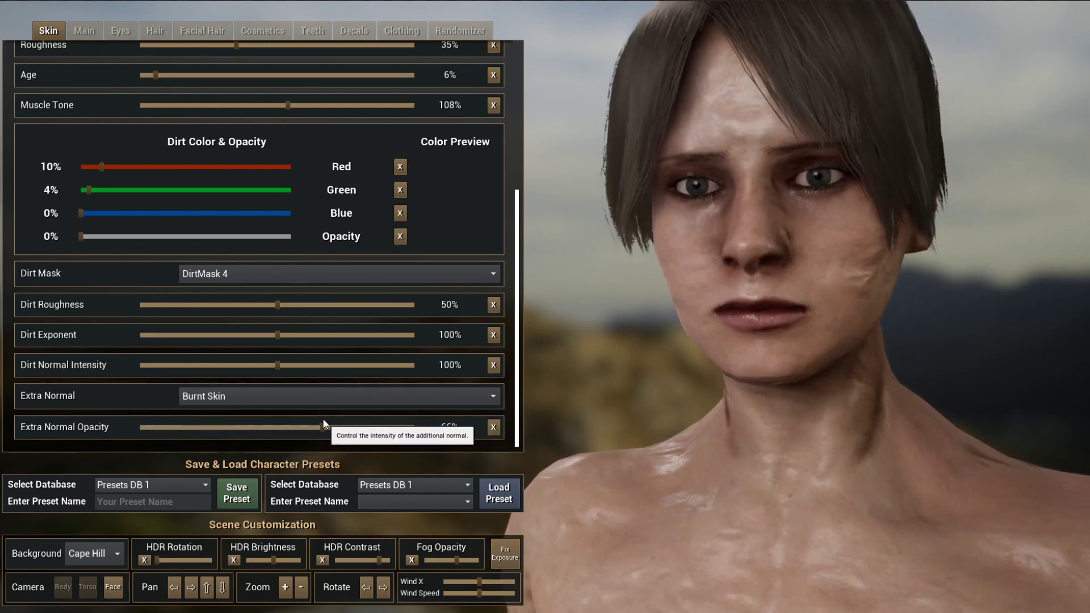
{"action": "left_click", "coordinate": [234, 396]}
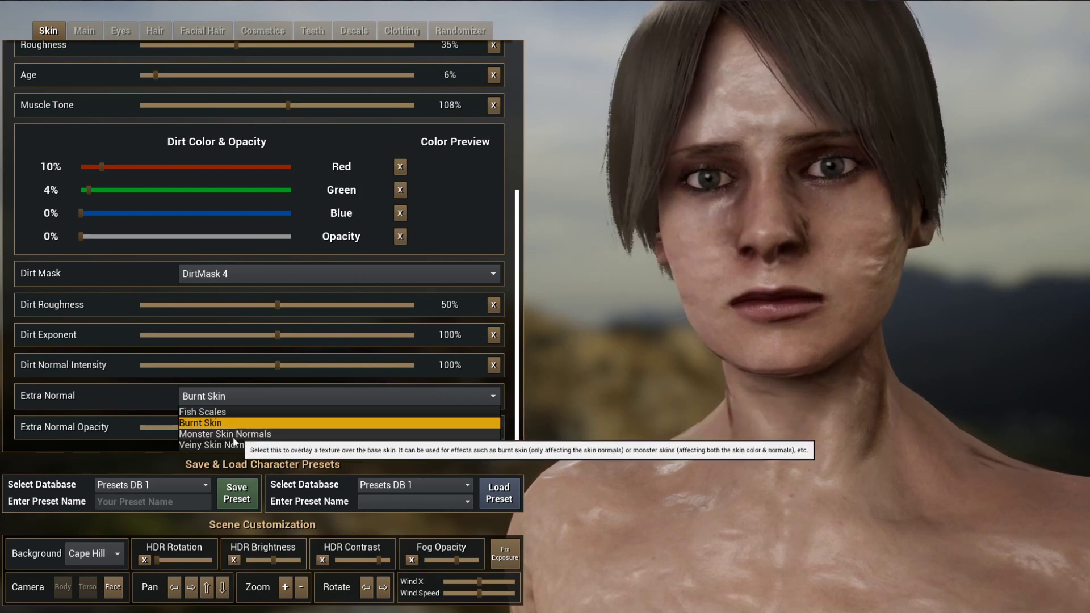
{"action": "left_click", "coordinate": [295, 433]}
{"action": "left_click_drag", "start_coordinate": [280, 428], "coordinate": [417, 427]}
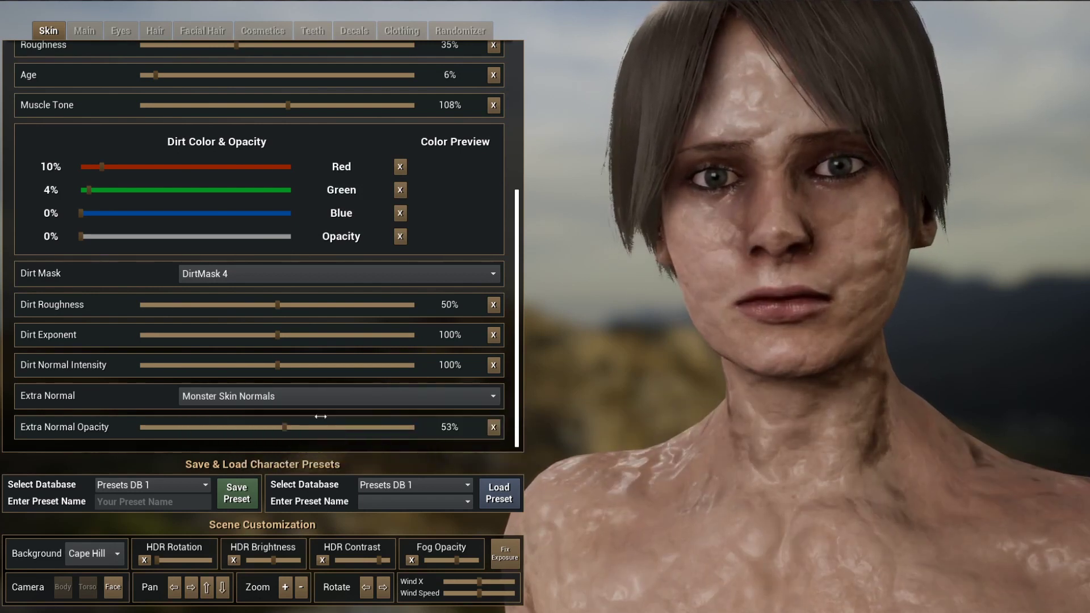
{"action": "left_click", "coordinate": [322, 398]}
{"action": "left_click", "coordinate": [260, 397]}
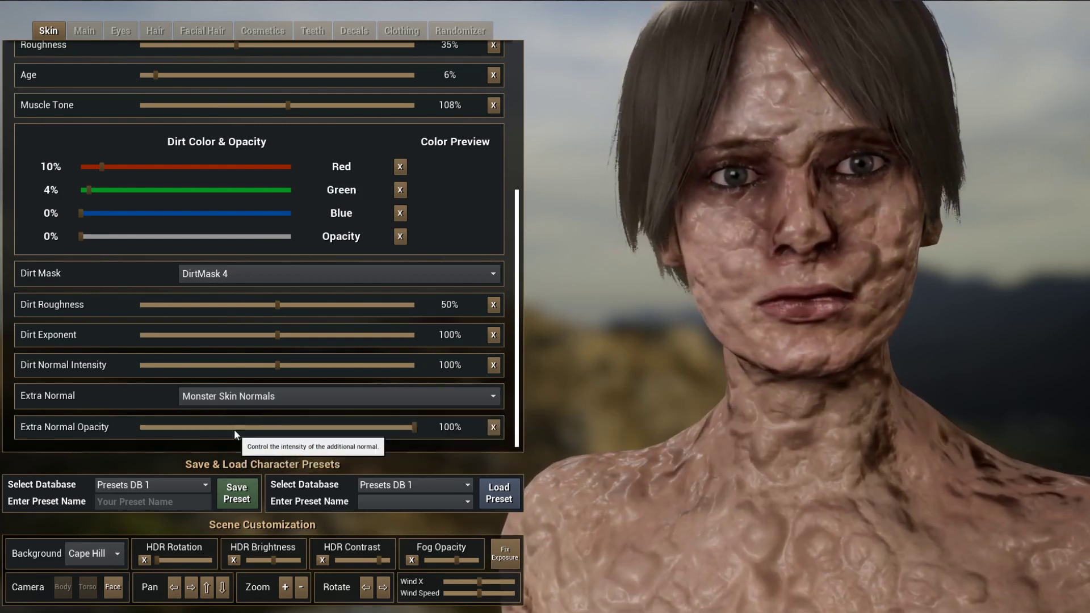
{"action": "left_click_drag", "start_coordinate": [271, 430], "coordinate": [143, 431]}
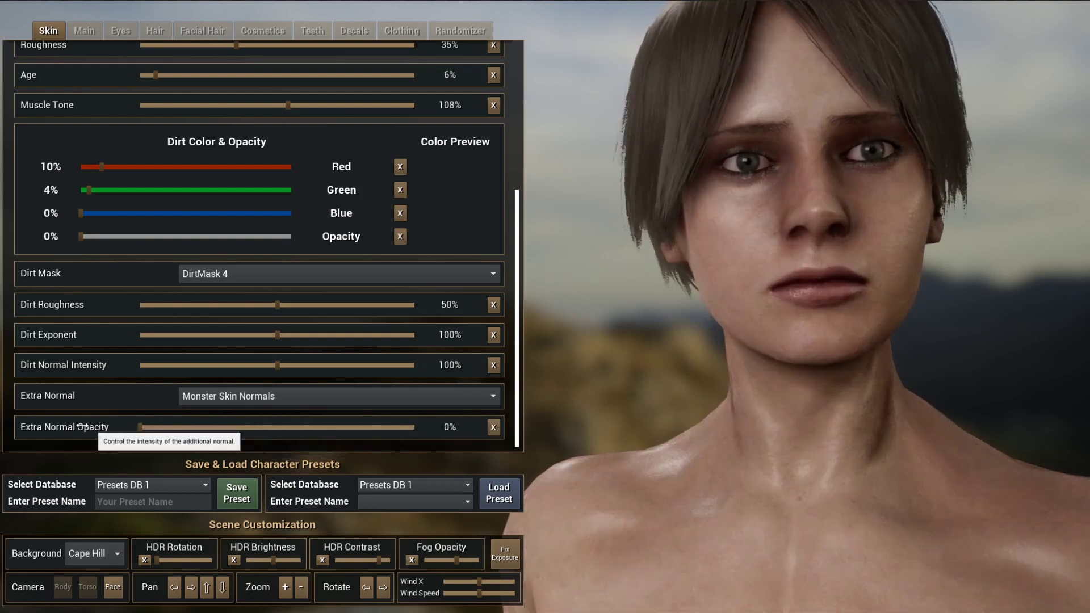
Step: Choose DirtMask 1 and cover the skin with brown mud dirt
{"action": "scroll", "coordinate": [67, 365], "scroll_direction": "up", "scroll_amount": 1}
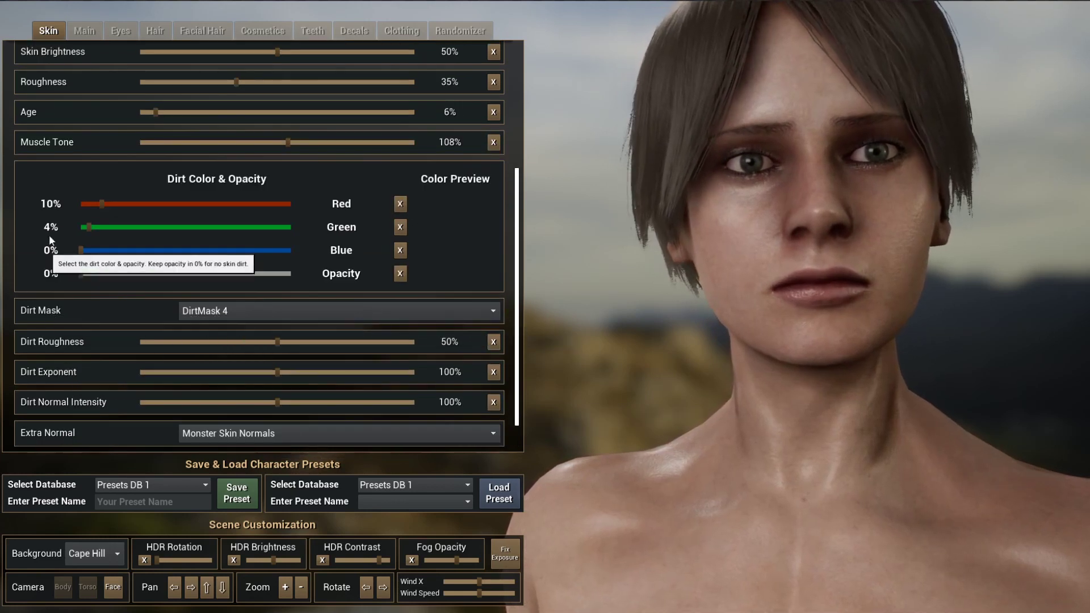
{"action": "left_click", "coordinate": [209, 311]}
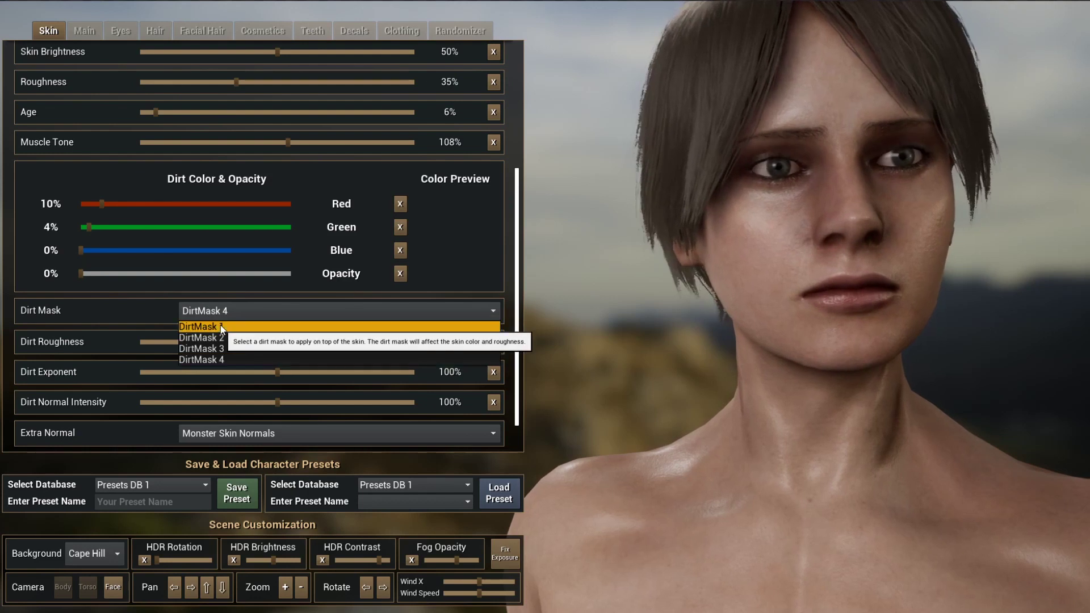
{"action": "left_click", "coordinate": [220, 325]}
{"action": "scroll", "coordinate": [171, 321], "scroll_direction": "up", "scroll_amount": 1}
{"action": "left_click", "coordinate": [83, 310]}
{"action": "left_click_drag", "start_coordinate": [84, 310], "coordinate": [466, 254]}
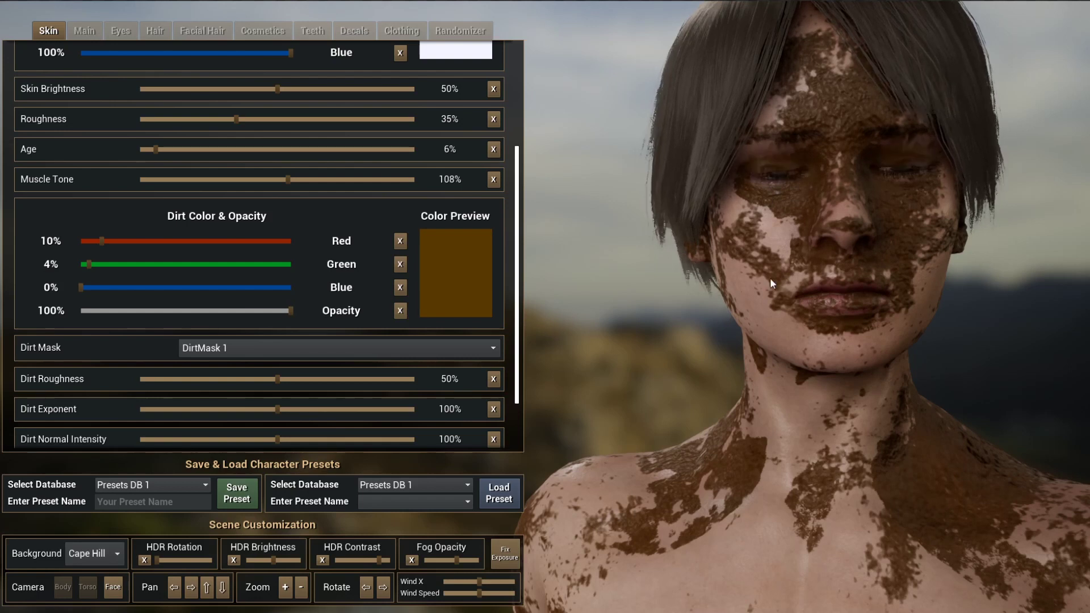
Step: Make the dirt blood-like: dark red at 7% red, 15% roughness, 78% edge transition, flattened volume
{"action": "scroll", "coordinate": [437, 279], "scroll_direction": "down", "scroll_amount": 1}
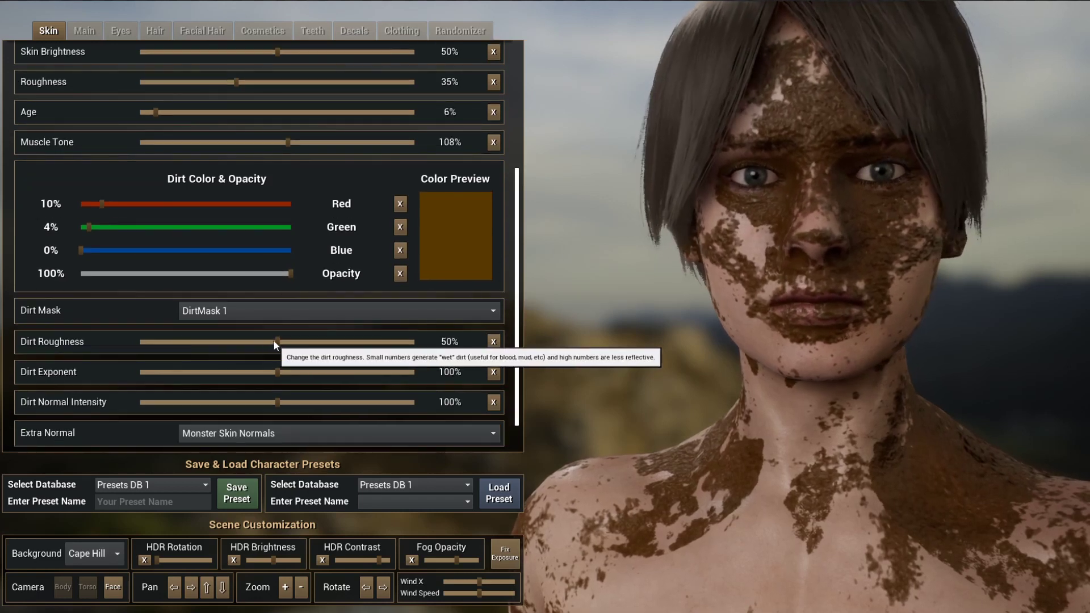
{"action": "left_click_drag", "start_coordinate": [277, 341], "coordinate": [213, 342]}
{"action": "left_click_drag", "start_coordinate": [283, 379], "coordinate": [189, 402]}
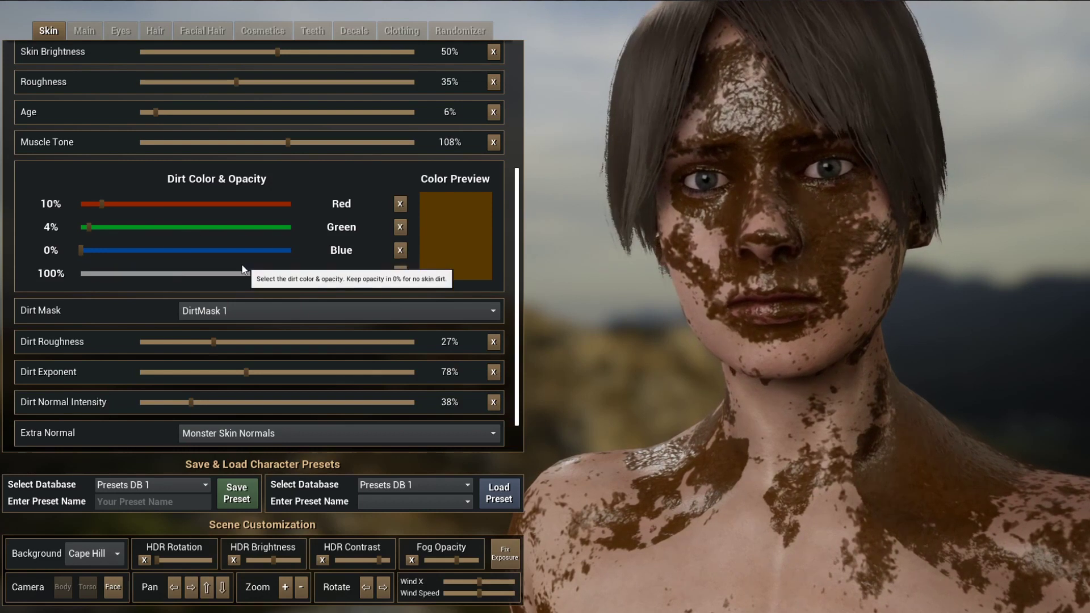
{"action": "left_click", "coordinate": [81, 227]}
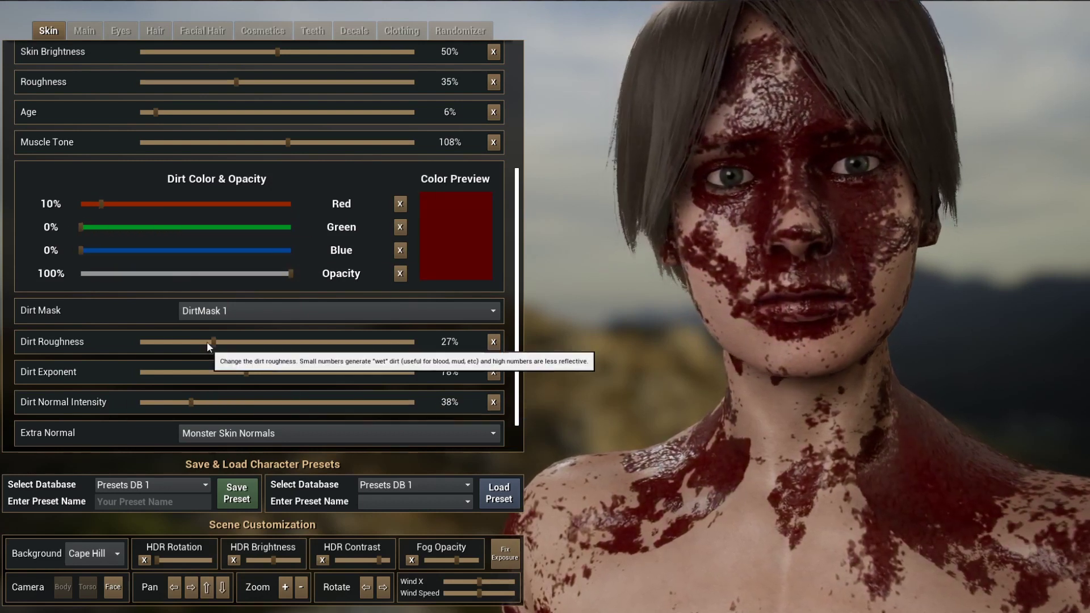
{"action": "left_click_drag", "start_coordinate": [207, 342], "coordinate": [180, 342]}
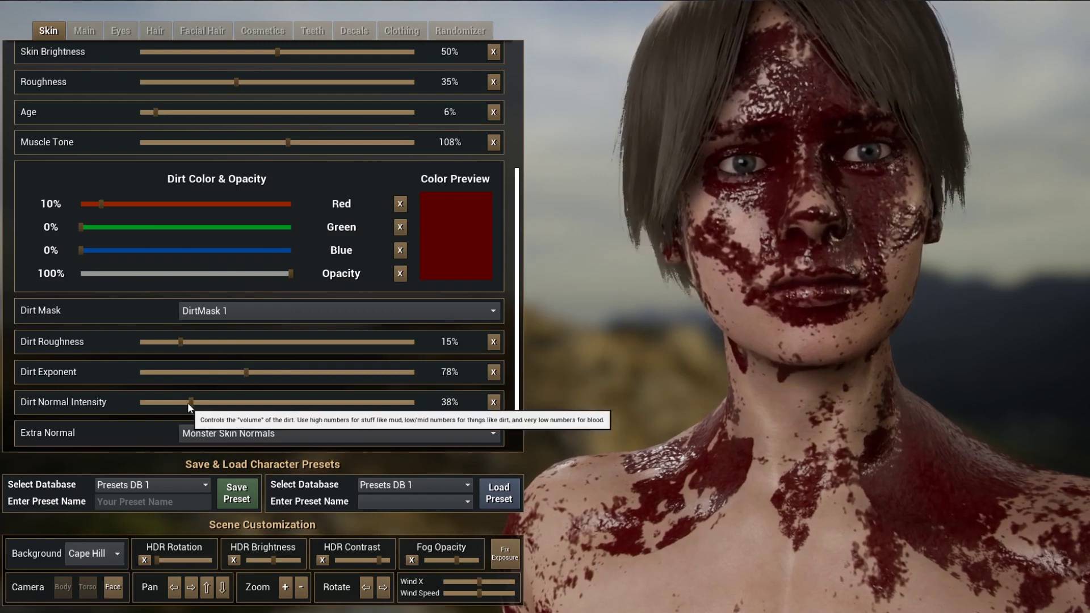
{"action": "left_click_drag", "start_coordinate": [187, 403], "coordinate": [140, 402]}
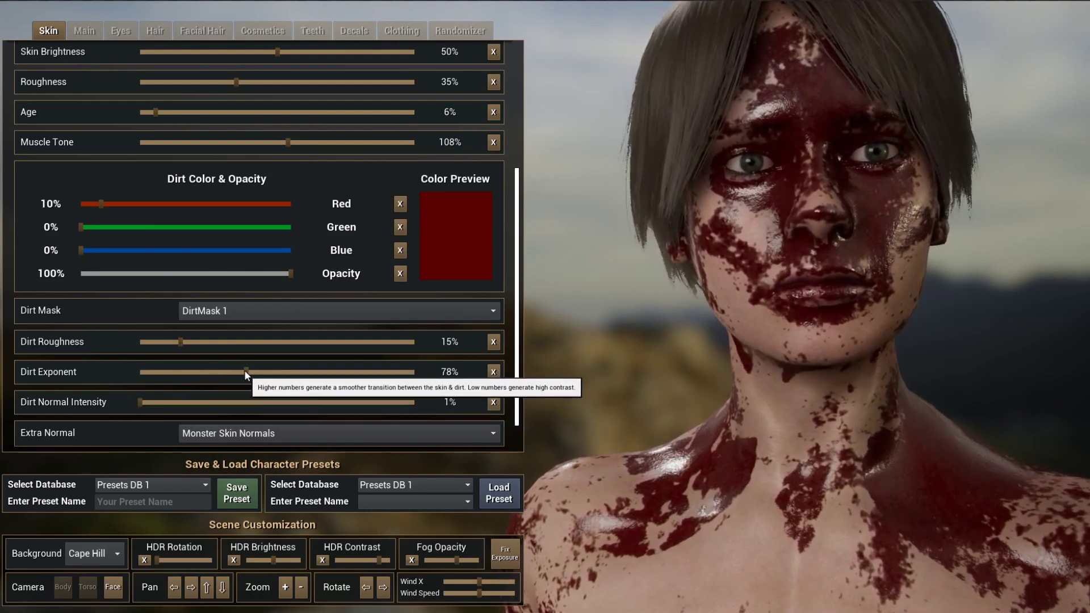
{"action": "left_click_drag", "start_coordinate": [101, 204], "coordinate": [95, 205]}
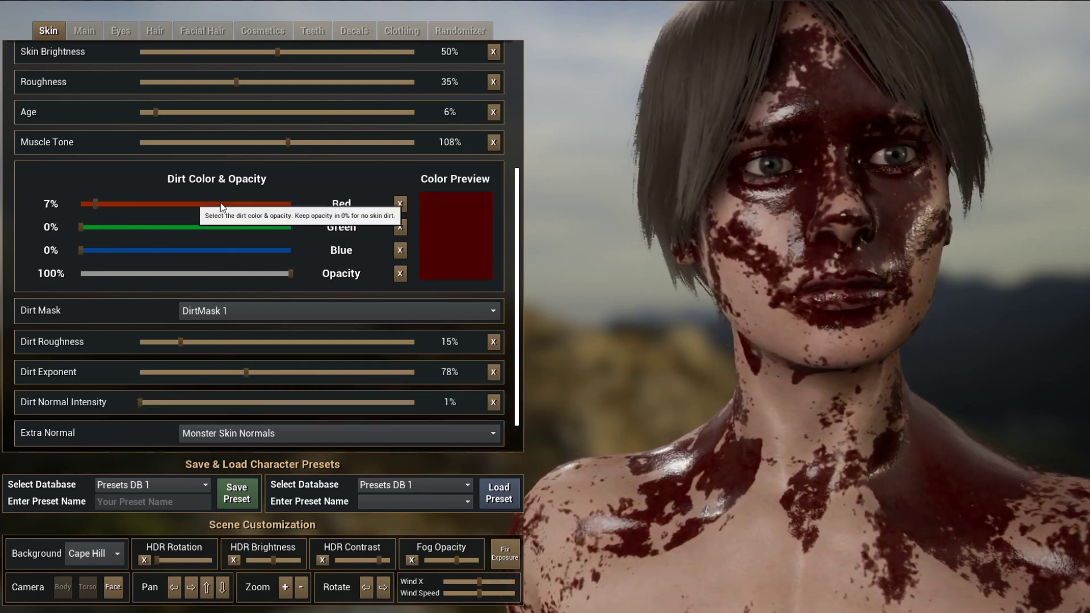
Step: Compare DirtMask 2, 3 and 4, then return to DirtMask 1
{"action": "left_click", "coordinate": [221, 311]}
{"action": "left_click", "coordinate": [224, 338]}
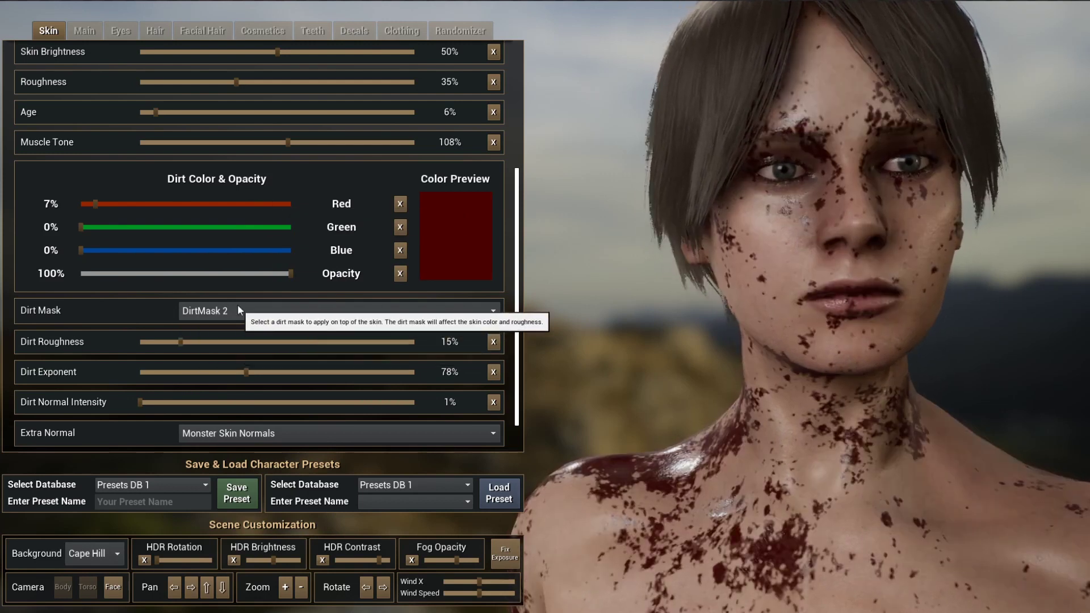
{"action": "left_click", "coordinate": [233, 313]}
{"action": "left_click", "coordinate": [237, 348]}
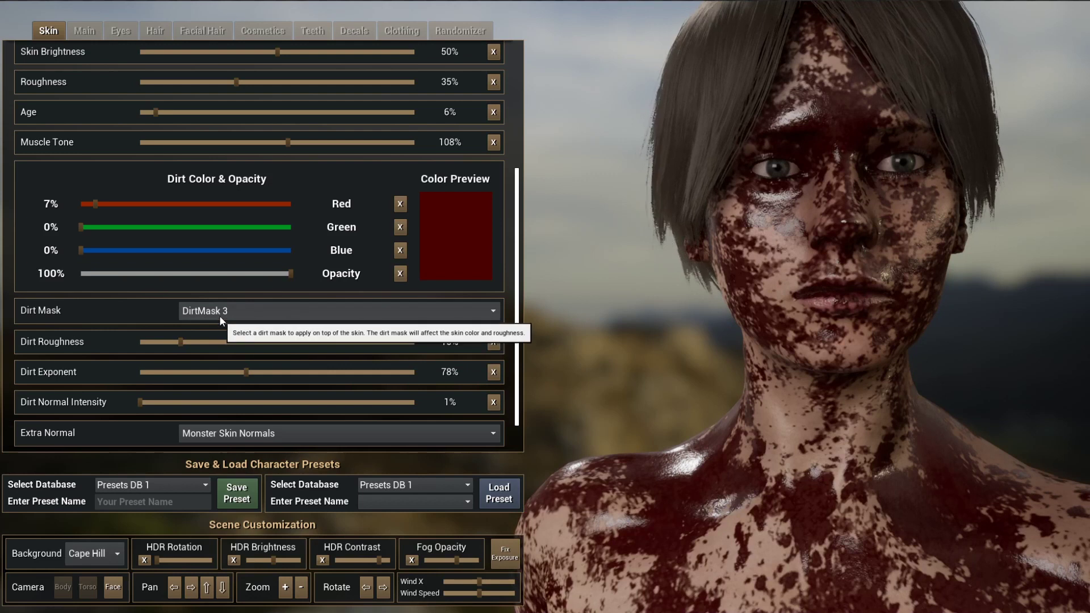
{"action": "left_click", "coordinate": [219, 315]}
{"action": "left_click", "coordinate": [217, 359]}
{"action": "left_click", "coordinate": [247, 308]}
{"action": "left_click", "coordinate": [235, 327]}
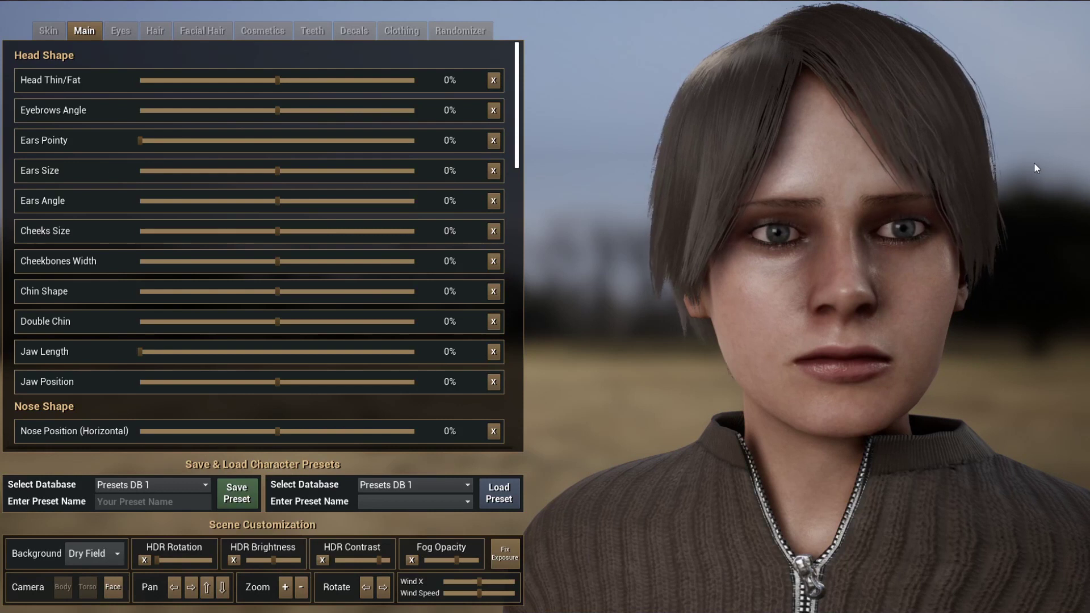
Step: Set Ears Angle to 37%, resetting Head Thin/Fat, Ears Pointy and Ears Size to 0% after testing
{"action": "left_click_drag", "start_coordinate": [259, 83], "coordinate": [301, 82]}
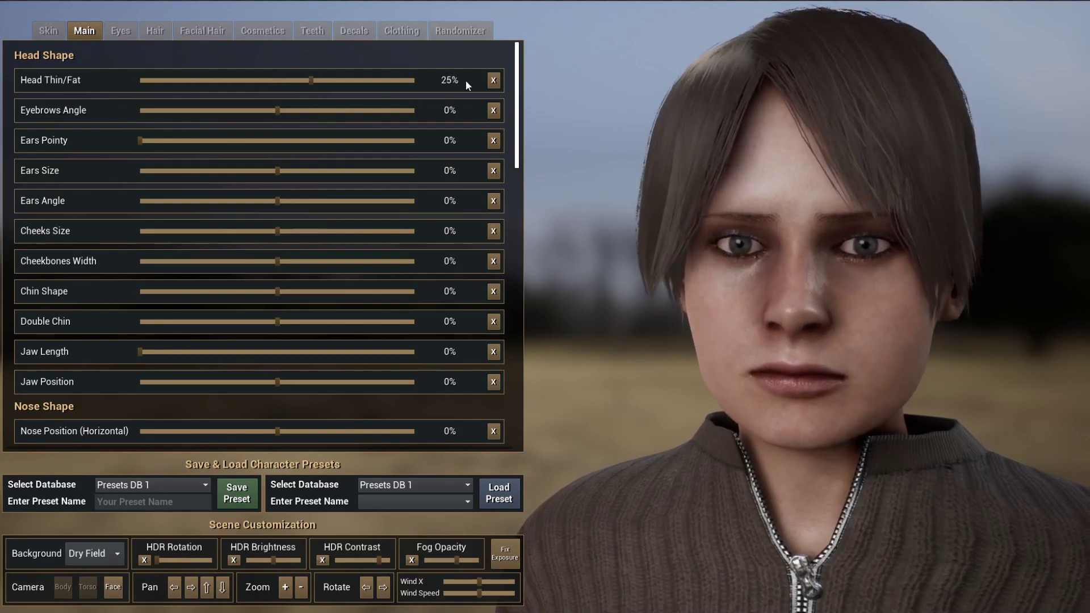
{"action": "left_click", "coordinate": [493, 80]}
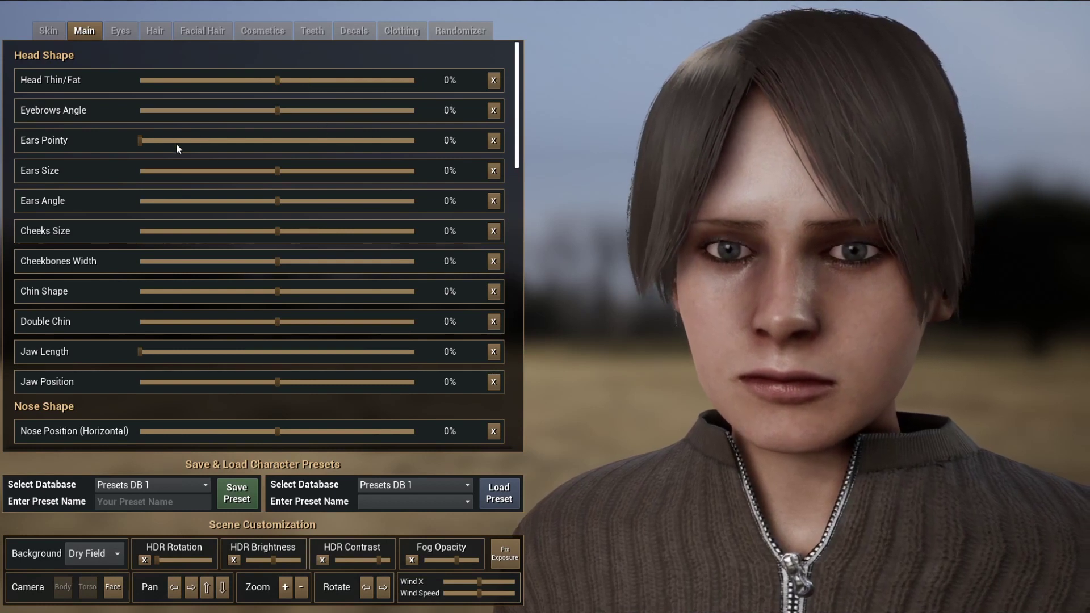
{"action": "left_click", "coordinate": [366, 587]}
{"action": "left_click_drag", "start_coordinate": [148, 140], "coordinate": [328, 201]}
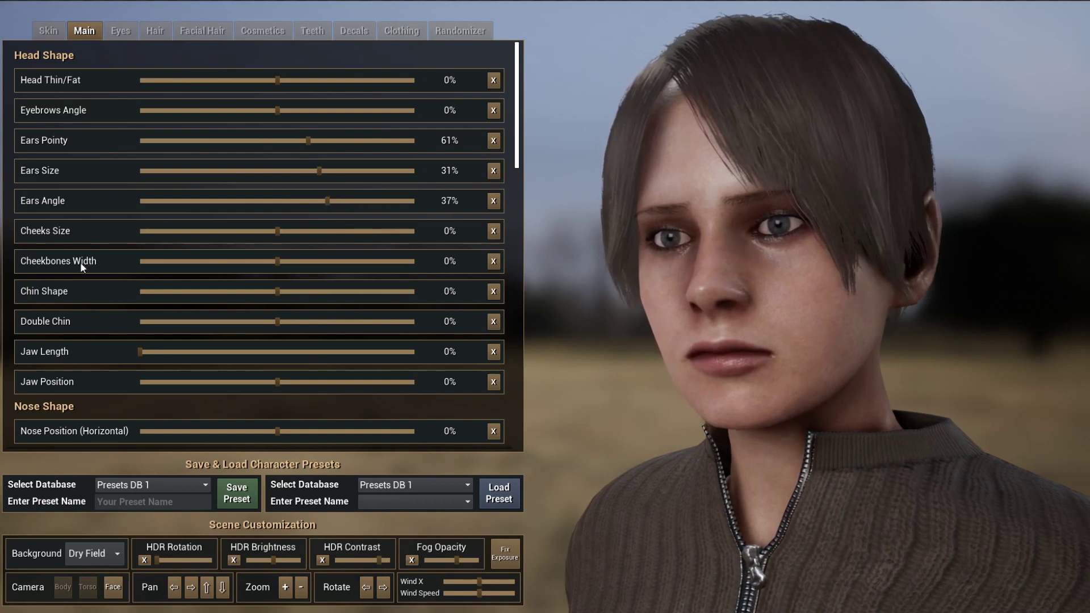
{"action": "left_click", "coordinate": [492, 144]}
{"action": "left_click", "coordinate": [493, 171]}
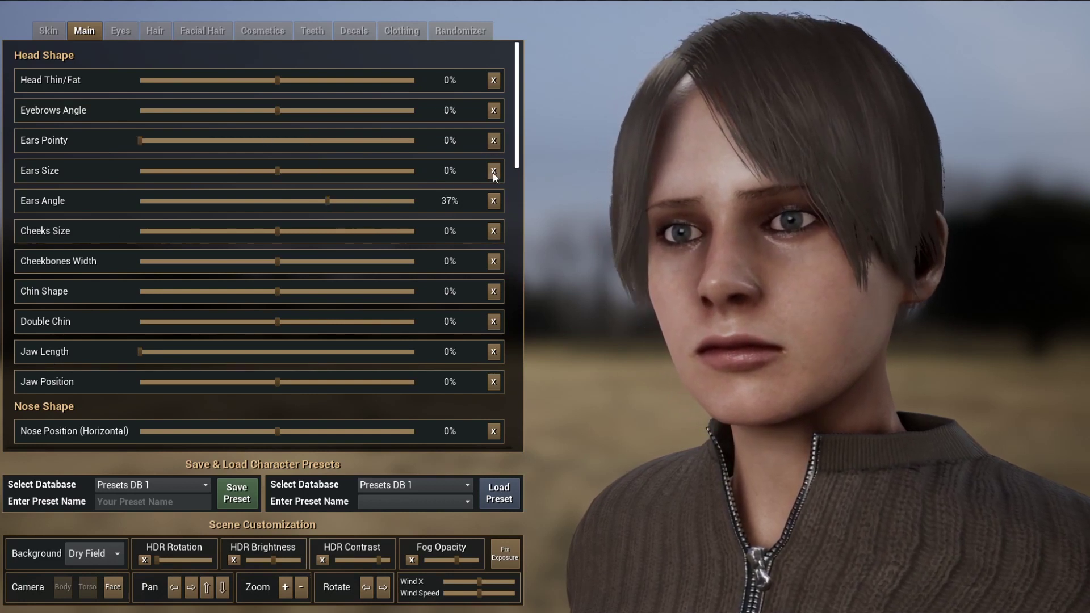
{"action": "scroll", "coordinate": [428, 274], "scroll_direction": "down", "scroll_amount": 5}
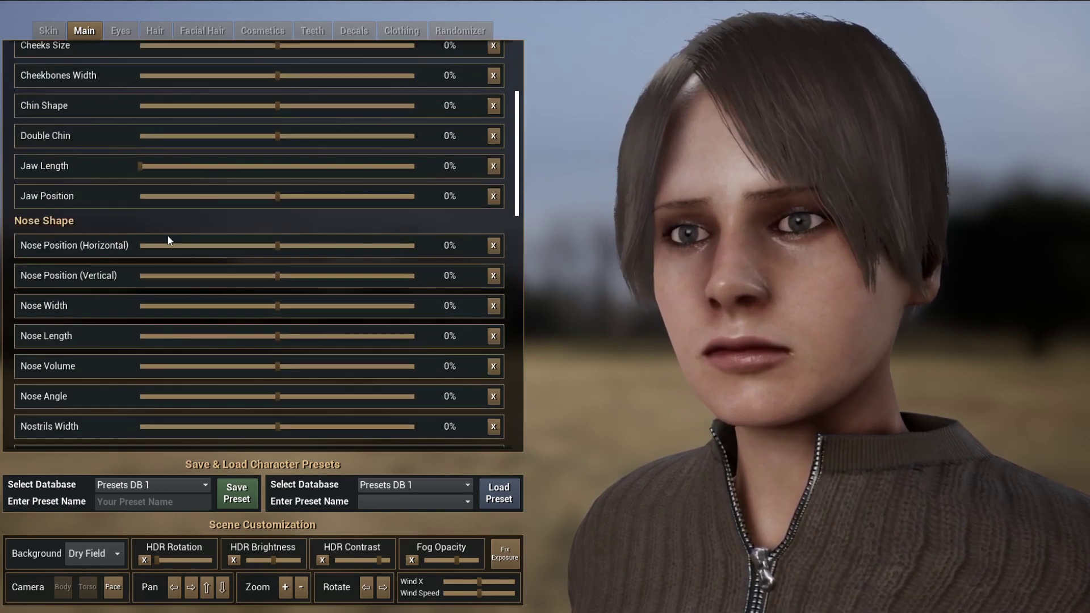
{"action": "scroll", "coordinate": [131, 239], "scroll_direction": "down", "scroll_amount": 2}
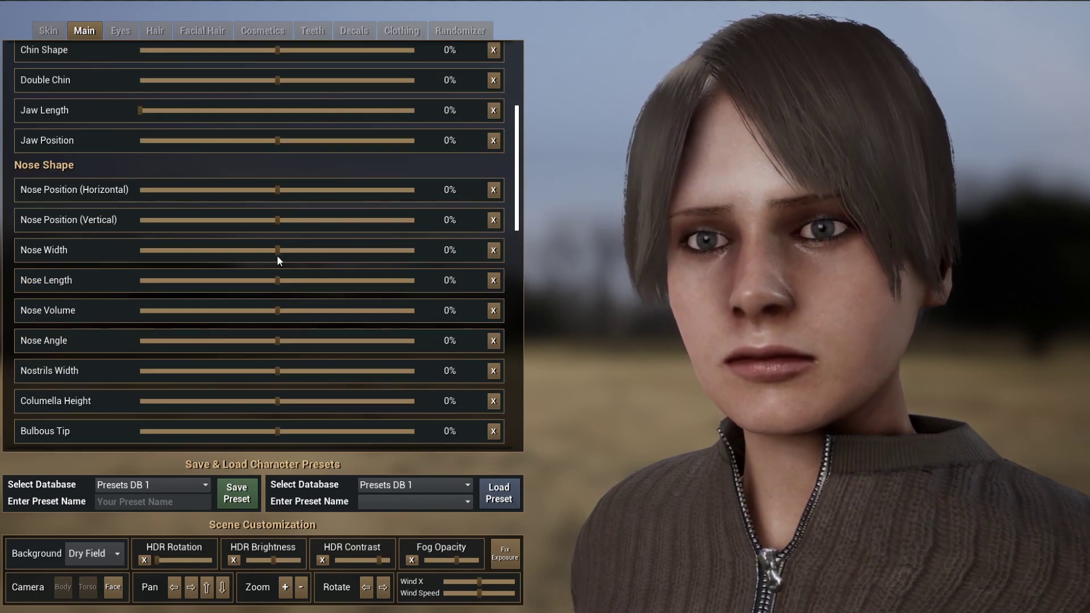
{"action": "left_click_drag", "start_coordinate": [278, 251], "coordinate": [352, 250]}
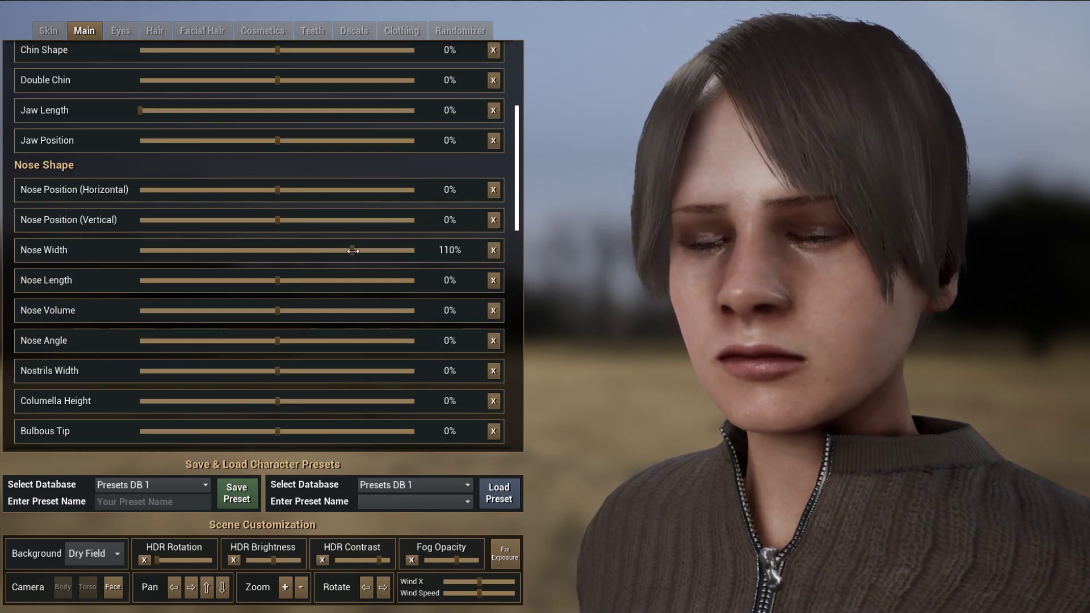
{"action": "left_click_drag", "start_coordinate": [273, 281], "coordinate": [350, 276]}
{"action": "left_click_drag", "start_coordinate": [288, 310], "coordinate": [334, 310]}
{"action": "mouse_move", "coordinate": [295, 344]}
{"action": "left_mouse_down"}
{"action": "mouse_move", "coordinate": [275, 341]}
{"action": "mouse_move", "coordinate": [305, 332]}
{"action": "left_mouse_up"}
{"action": "scroll", "coordinate": [391, 345], "scroll_direction": "down", "scroll_amount": 2}
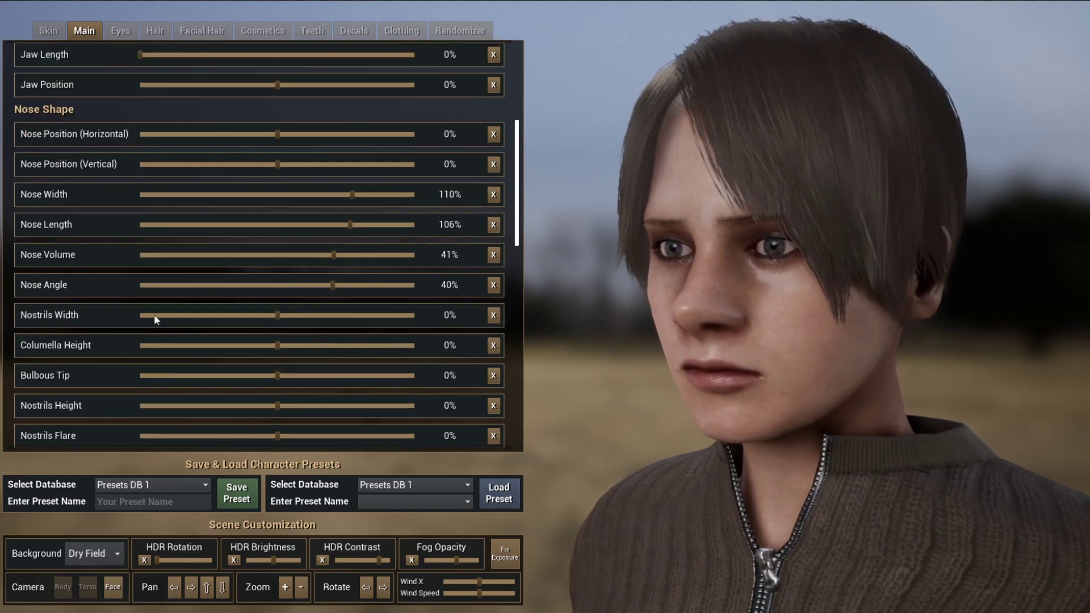
{"action": "left_click_drag", "start_coordinate": [298, 315], "coordinate": [325, 315]}
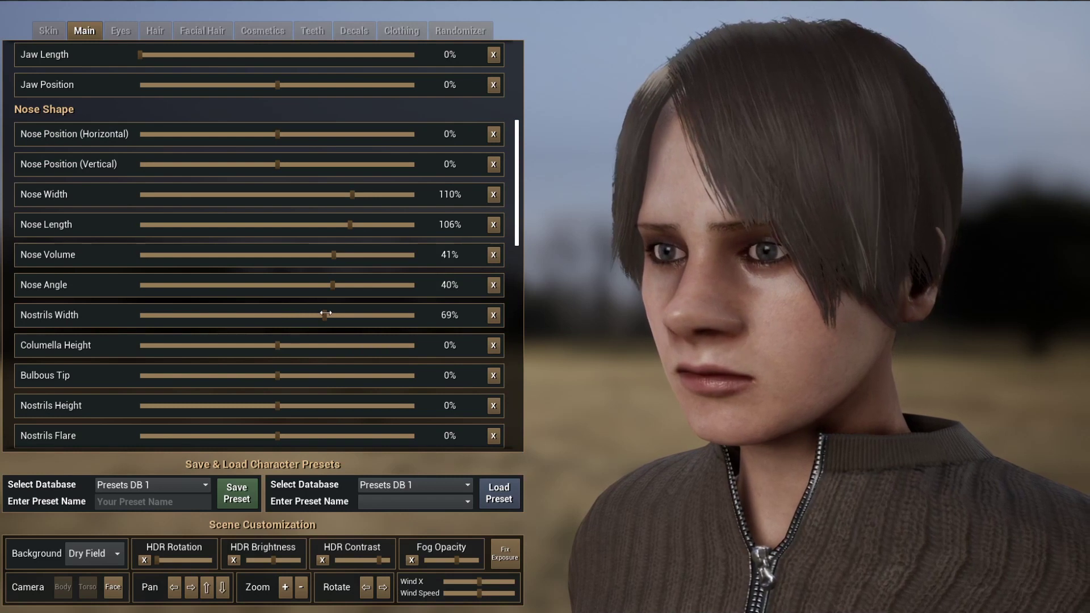
{"action": "left_click", "coordinate": [493, 315]}
{"action": "left_click", "coordinate": [494, 285]}
{"action": "left_click", "coordinate": [493, 255]}
{"action": "left_click", "coordinate": [493, 224]}
{"action": "left_click", "coordinate": [493, 194]}
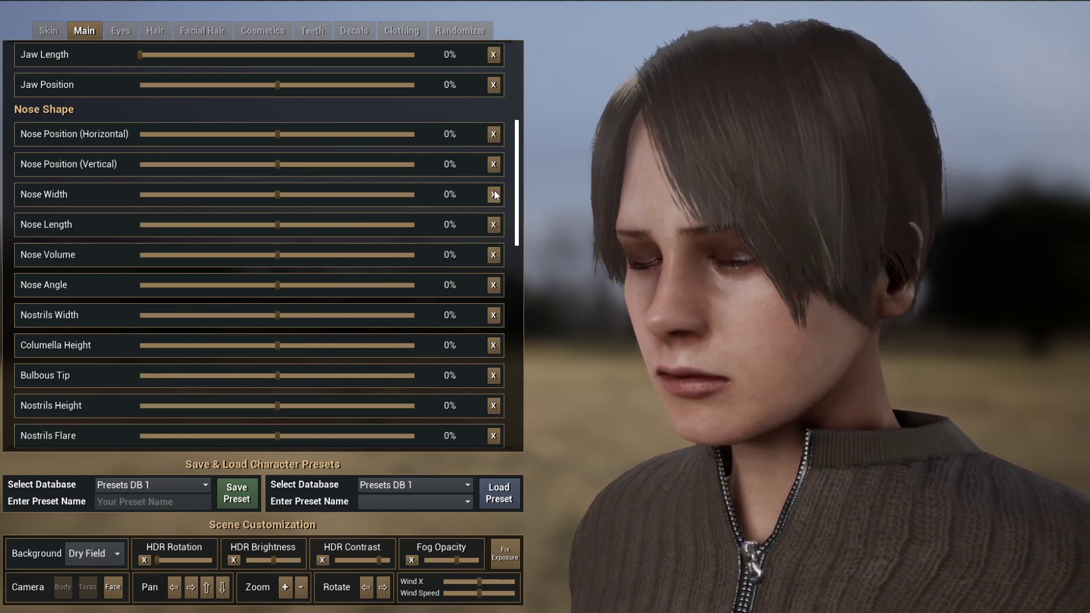
{"action": "scroll", "coordinate": [461, 287], "scroll_direction": "down", "scroll_amount": 4}
{"action": "scroll", "coordinate": [461, 287], "scroll_direction": "down", "scroll_amount": 8}
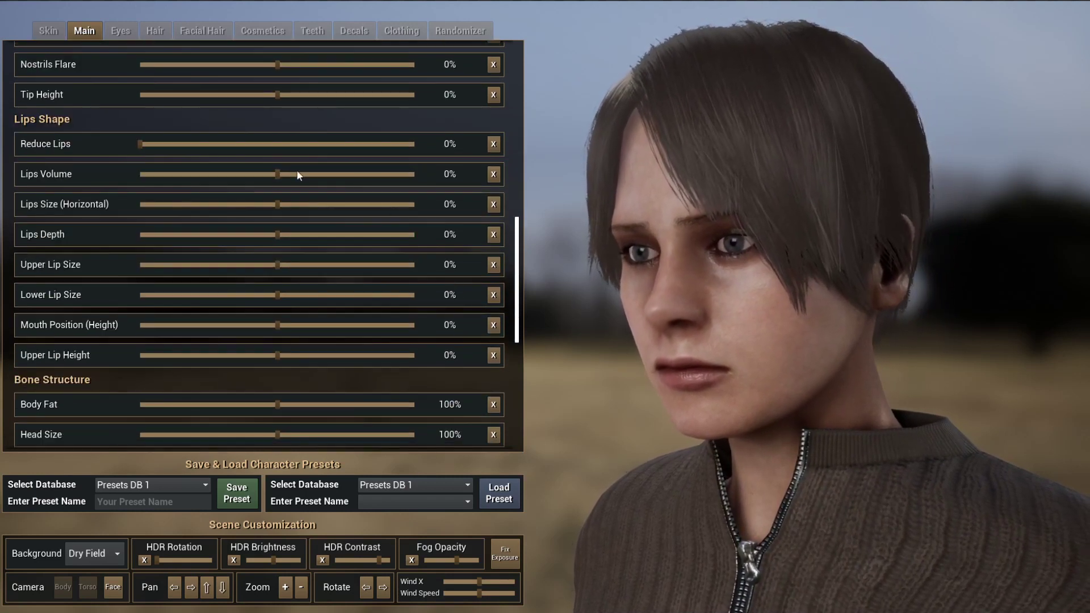
{"action": "left_click_drag", "start_coordinate": [277, 205], "coordinate": [339, 204]}
{"action": "left_click_drag", "start_coordinate": [278, 174], "coordinate": [452, 173]}
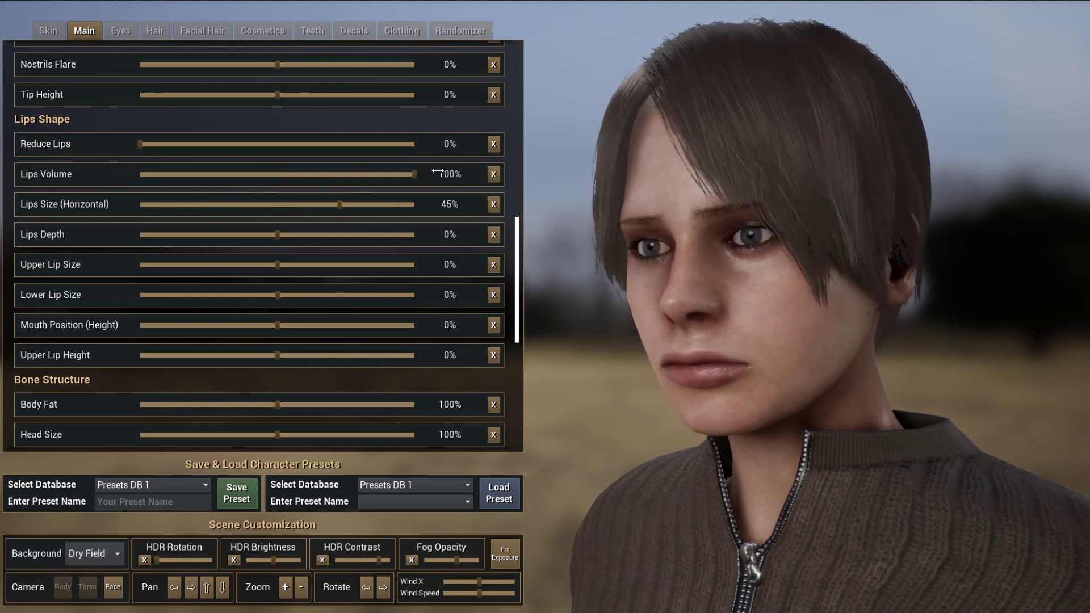
{"action": "left_click", "coordinate": [497, 175]}
{"action": "left_click", "coordinate": [495, 205]}
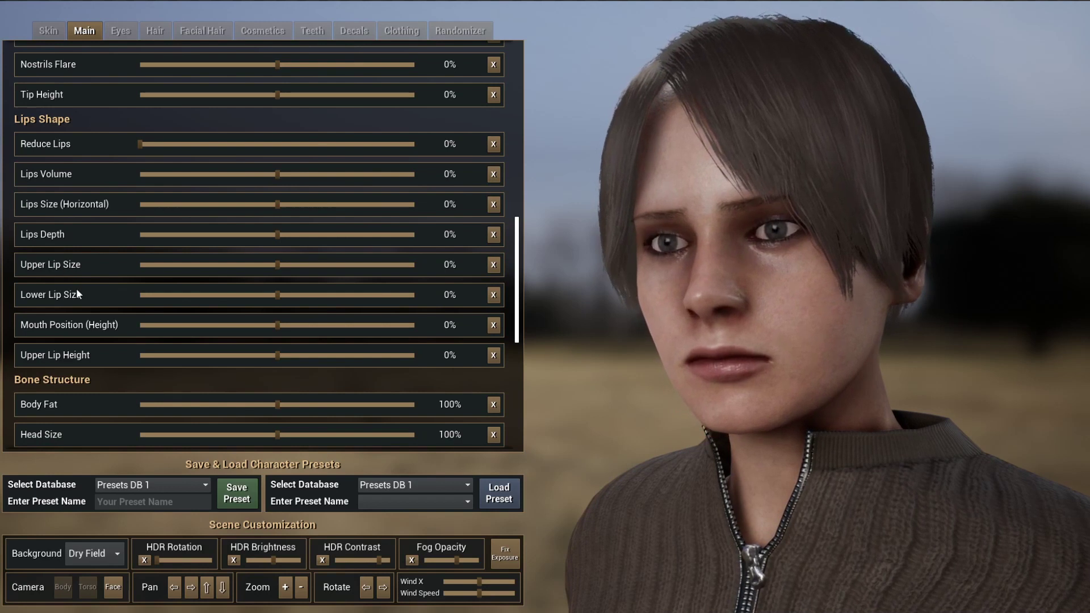
Step: Scroll down to Bone Structure and switch the camera to the Torso framing
{"action": "scroll", "coordinate": [76, 288], "scroll_direction": "down", "scroll_amount": 1}
{"action": "scroll", "coordinate": [76, 288], "scroll_direction": "down", "scroll_amount": 7}
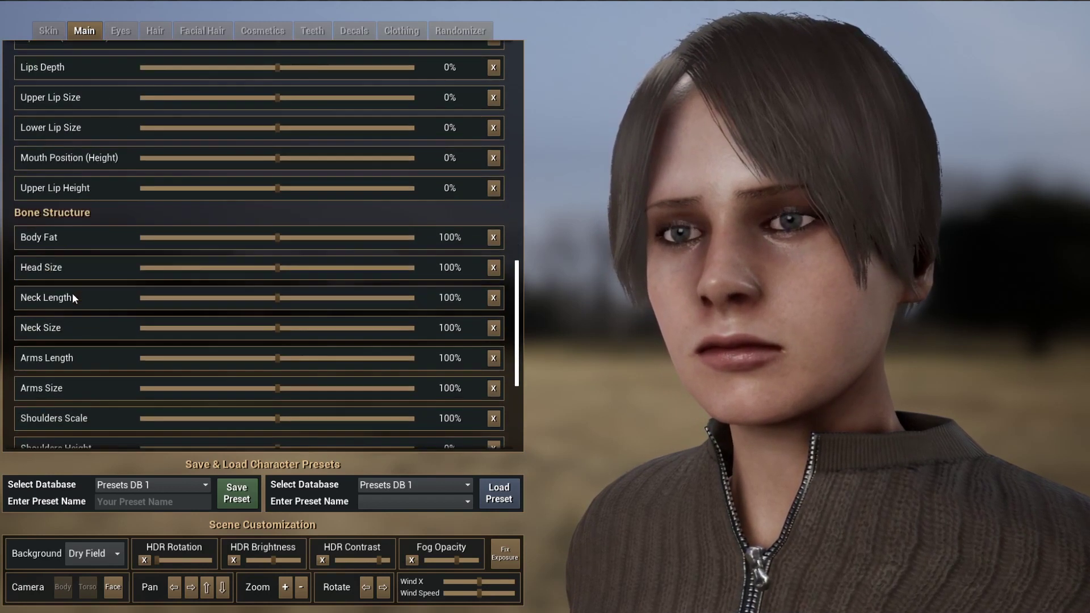
{"action": "scroll", "coordinate": [62, 170], "scroll_direction": "down", "scroll_amount": 2}
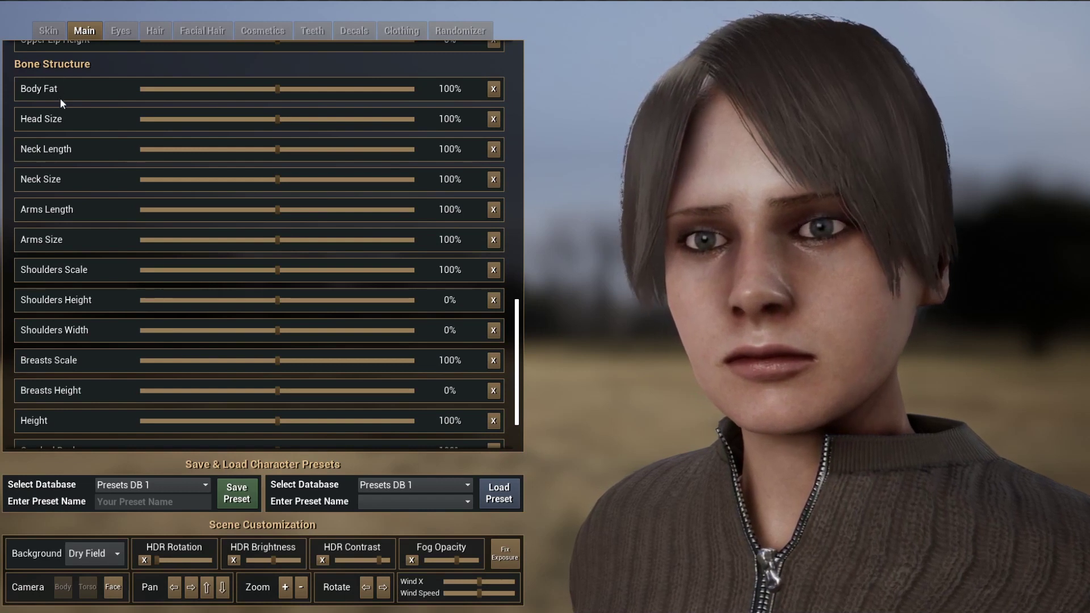
{"action": "scroll", "coordinate": [61, 101], "scroll_direction": "down", "scroll_amount": 1}
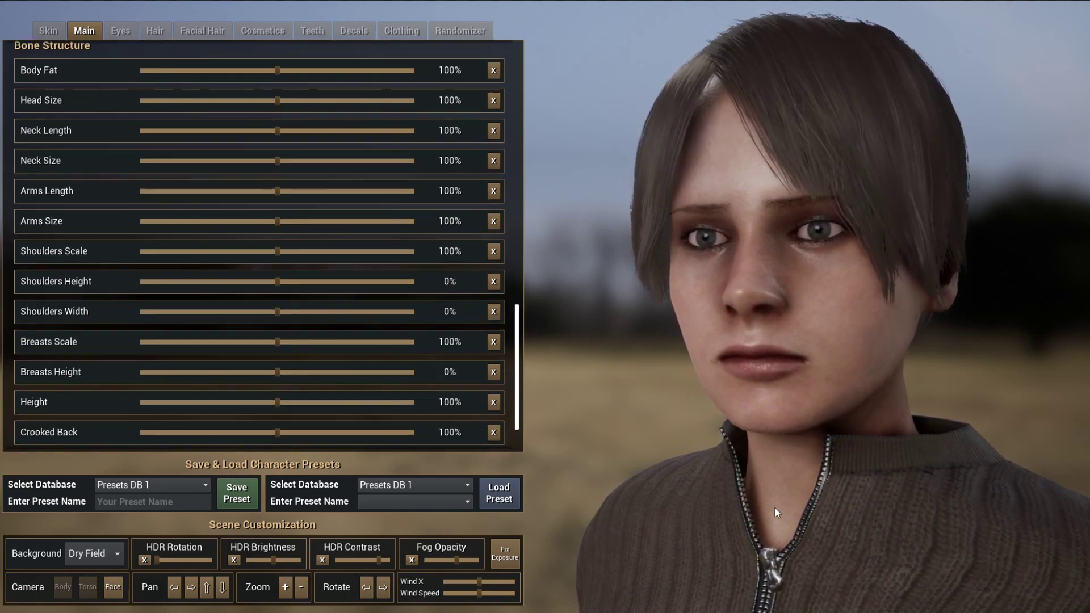
{"action": "left_click", "coordinate": [87, 586]}
Step: Raise Body Fat to 130%, head size to 101%, head fullness to 65% and double chin to 65%
{"action": "left_click", "coordinate": [63, 587]}
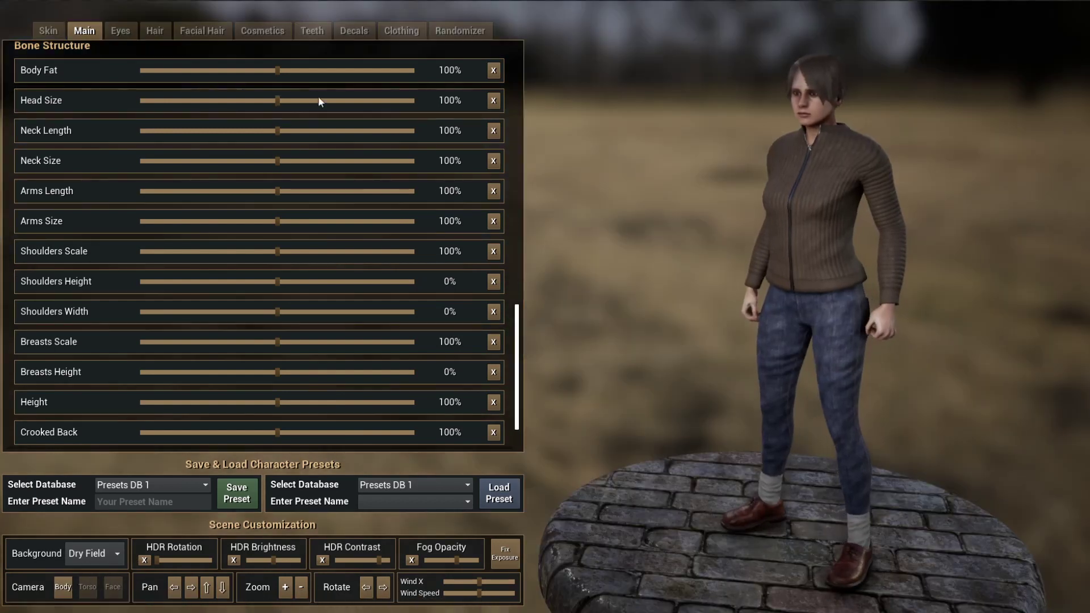
{"action": "left_click_drag", "start_coordinate": [271, 70], "coordinate": [398, 71]}
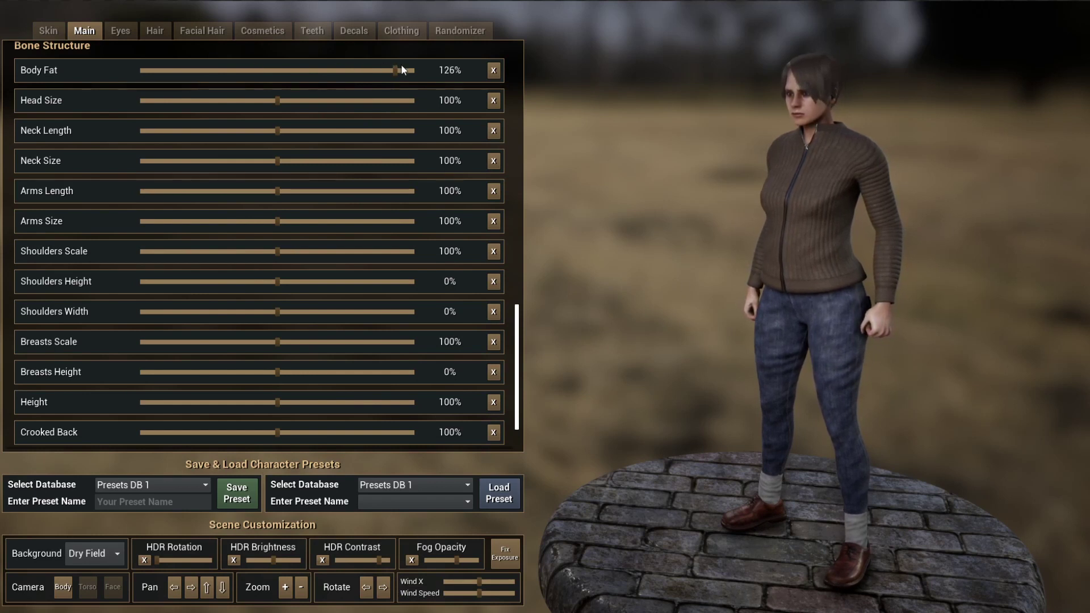
{"action": "left_click_drag", "start_coordinate": [402, 68], "coordinate": [437, 76]}
{"action": "mouse_move", "coordinate": [285, 101]}
{"action": "left_mouse_down"}
{"action": "mouse_move", "coordinate": [264, 101]}
{"action": "mouse_move", "coordinate": [284, 101]}
{"action": "left_mouse_up"}
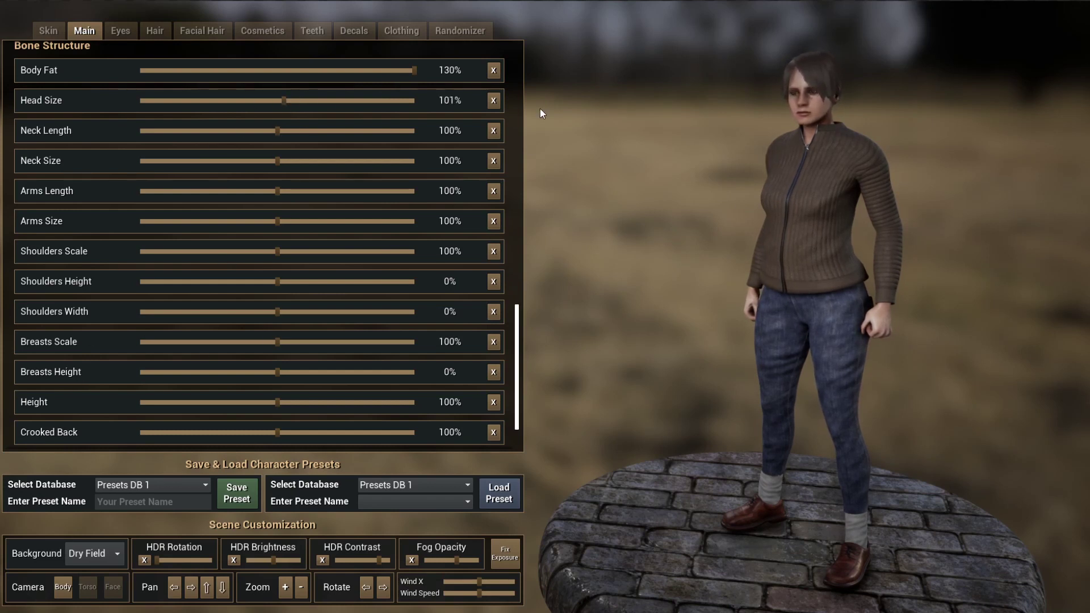
{"action": "left_click", "coordinate": [517, 74]}
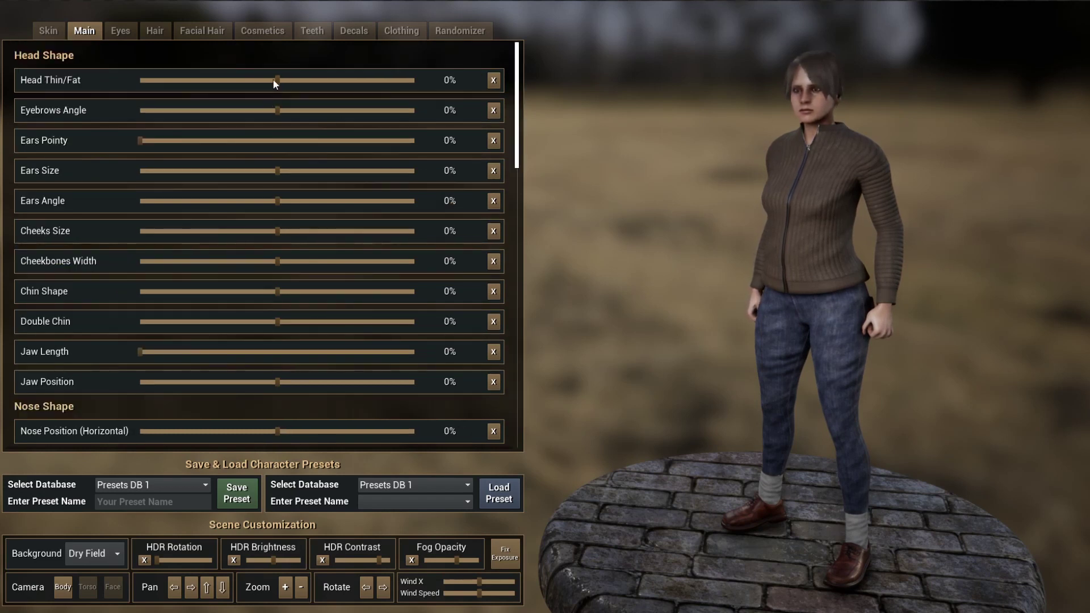
{"action": "left_click_drag", "start_coordinate": [276, 80], "coordinate": [367, 80]}
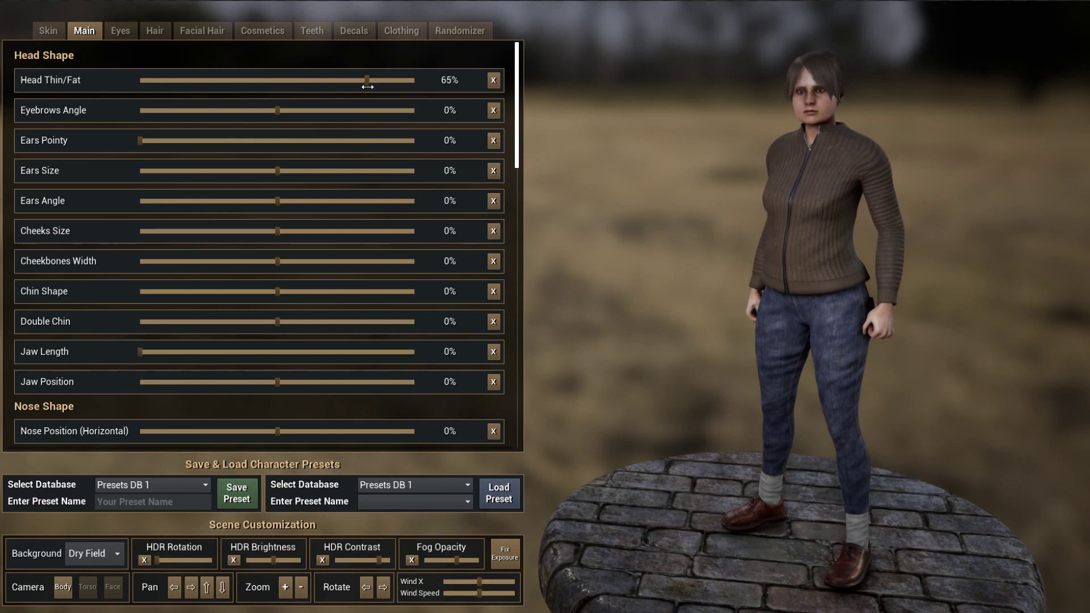
{"action": "left_click", "coordinate": [366, 321]}
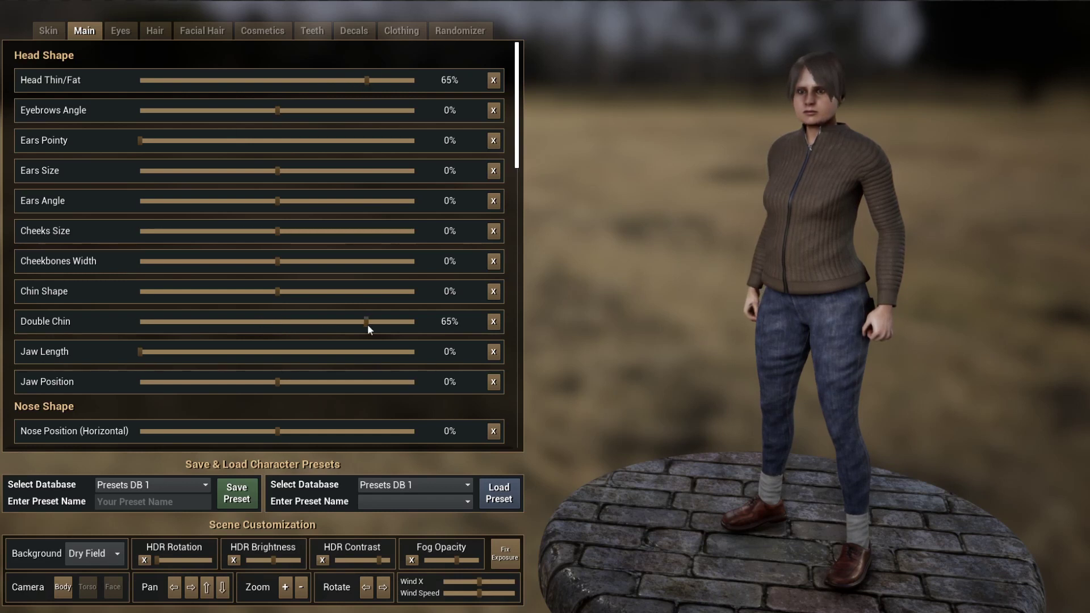
Step: Set Height to 97%, Arms Size to 109% and Crooked Back to 103%, then view the side profile
{"action": "scroll", "coordinate": [488, 328], "scroll_direction": "down", "scroll_amount": 10}
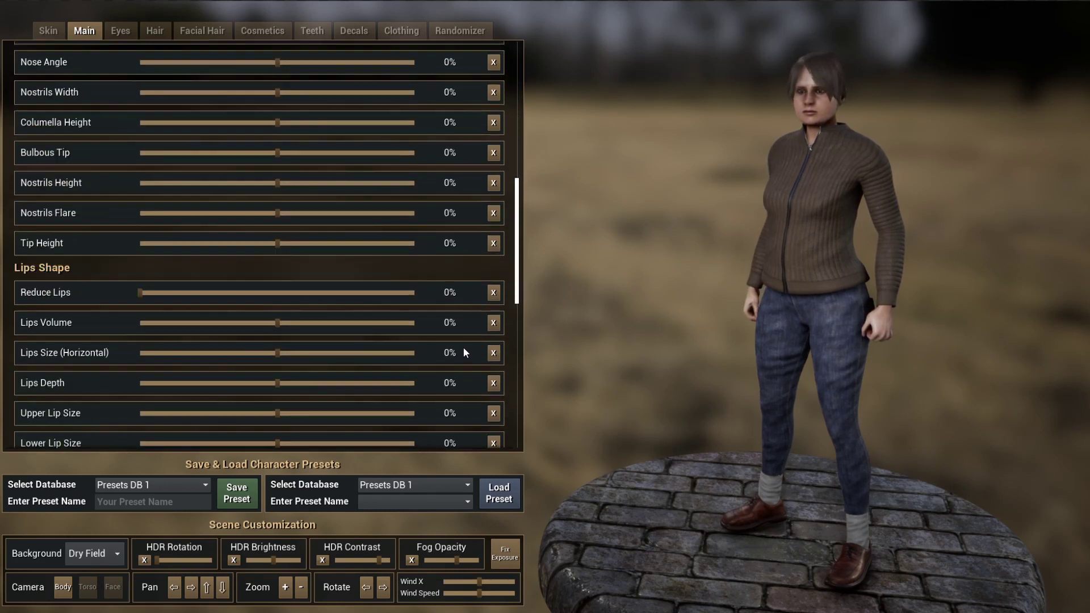
{"action": "scroll", "coordinate": [459, 345], "scroll_direction": "down", "scroll_amount": 6}
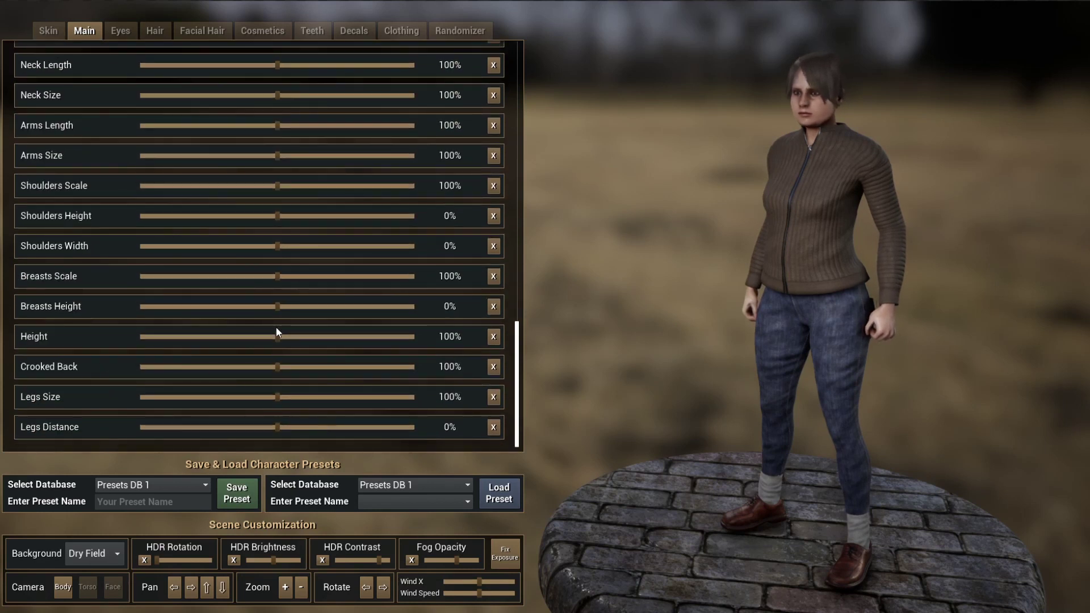
{"action": "left_click_drag", "start_coordinate": [272, 337], "coordinate": [231, 337]}
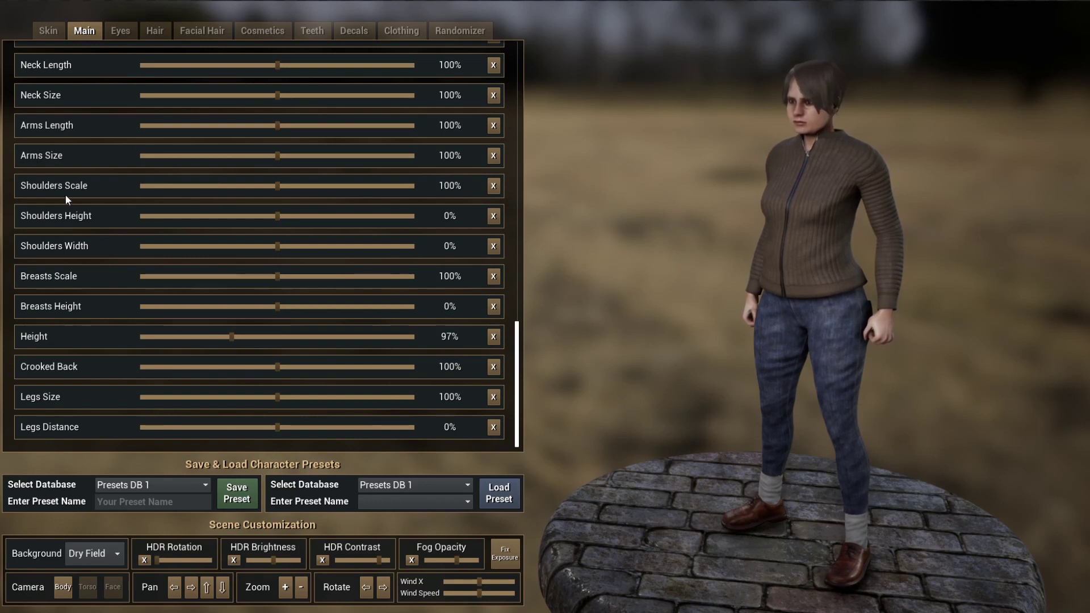
{"action": "left_click_drag", "start_coordinate": [278, 155], "coordinate": [303, 155]}
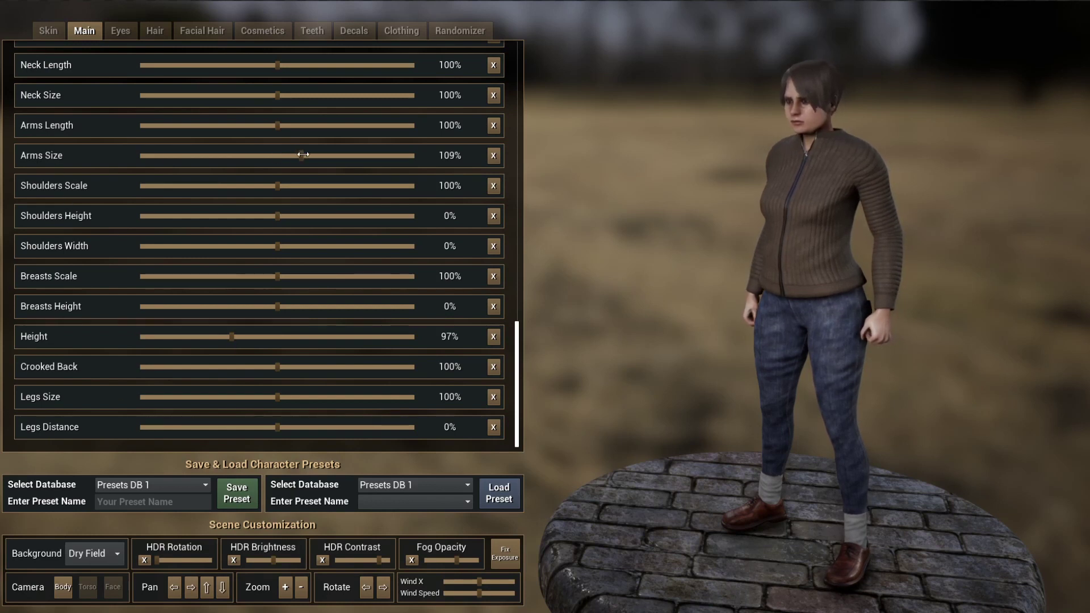
{"action": "mouse_move", "coordinate": [278, 366]}
{"action": "left_mouse_down"}
{"action": "mouse_move", "coordinate": [287, 367]}
{"action": "mouse_move", "coordinate": [241, 367]}
{"action": "mouse_move", "coordinate": [300, 367]}
{"action": "left_mouse_up"}
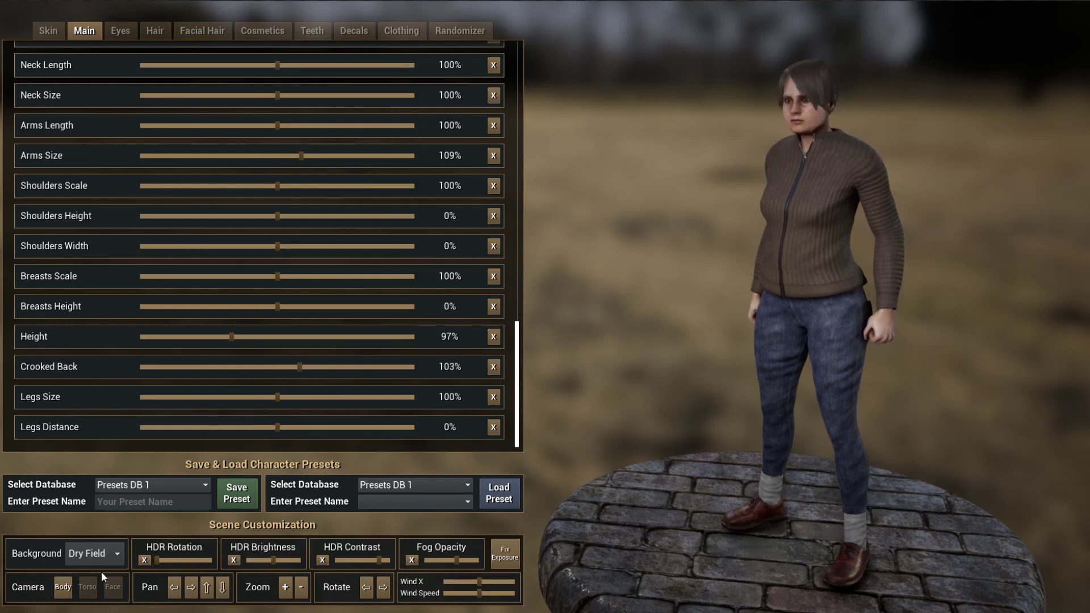
{"action": "left_click", "coordinate": [88, 587]}
{"action": "left_click", "coordinate": [377, 585]}
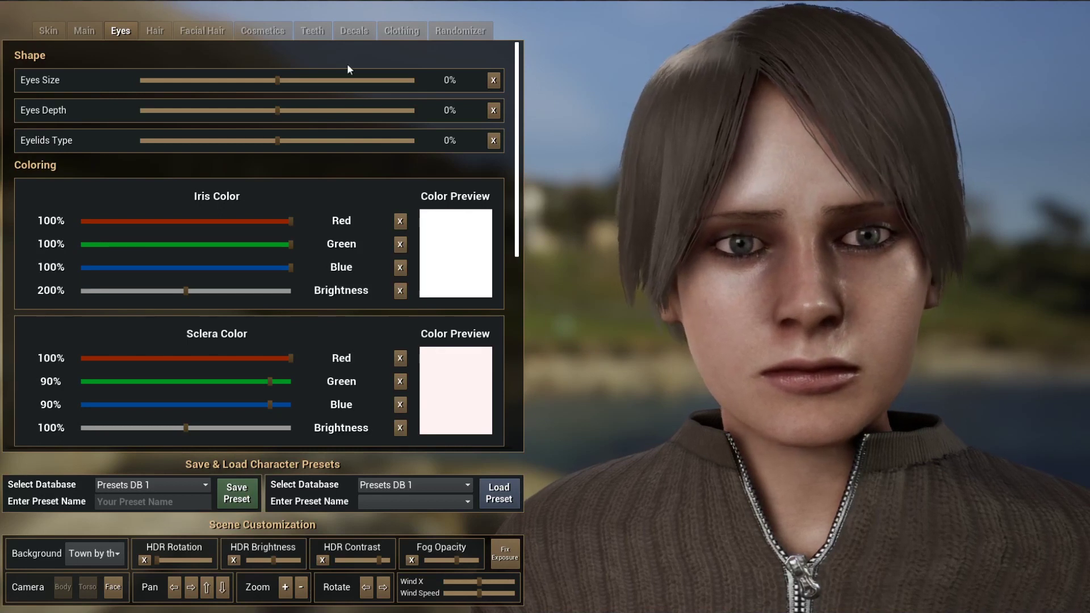
Step: Try larger Eyes Size, deeper Eyes Depth and another eyelid type, then reset all to 0%
{"action": "left_click_drag", "start_coordinate": [272, 80], "coordinate": [327, 80]}
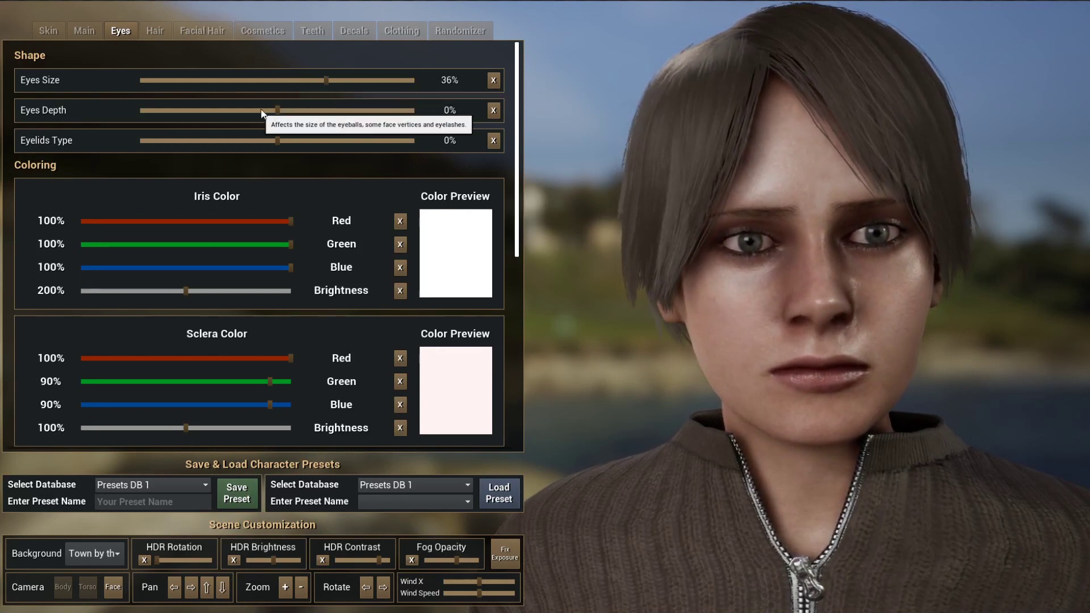
{"action": "left_click_drag", "start_coordinate": [278, 111], "coordinate": [283, 140]}
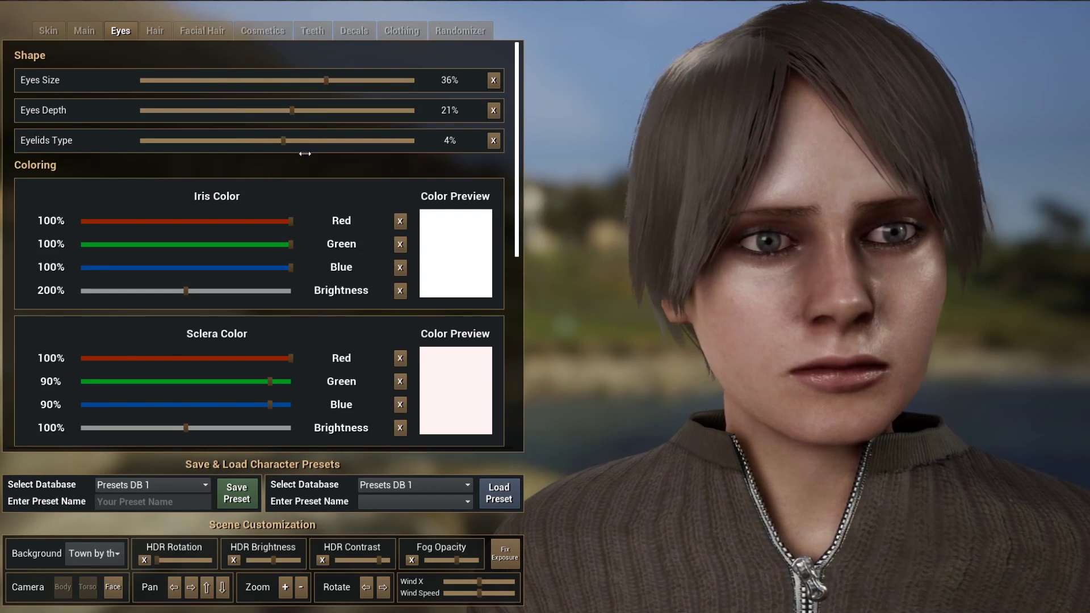
{"action": "left_click", "coordinate": [494, 140]}
{"action": "left_click", "coordinate": [494, 110]}
{"action": "left_click", "coordinate": [494, 81]}
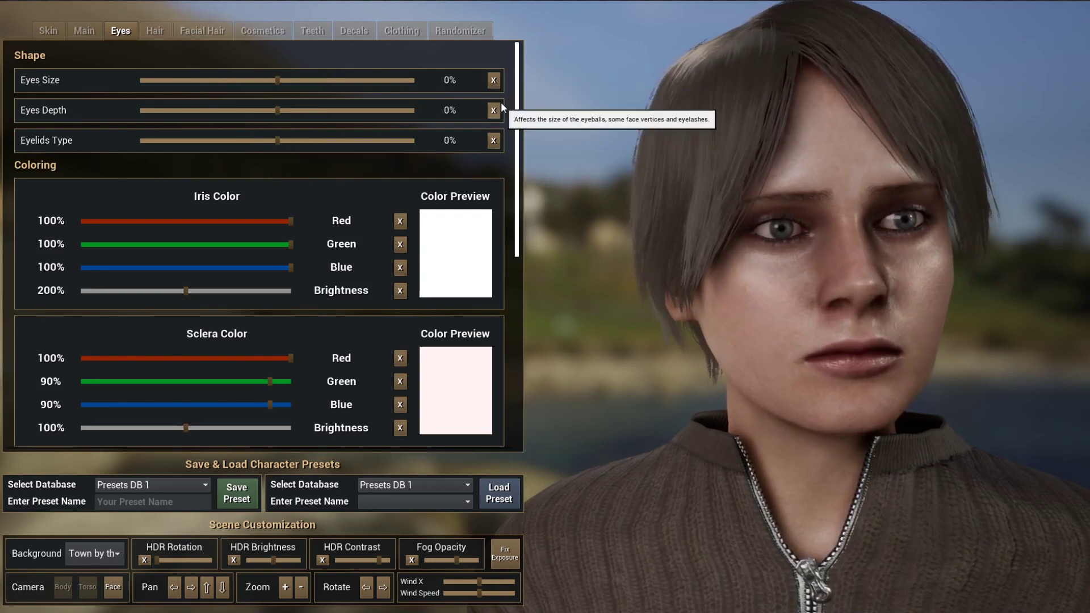
{"action": "scroll", "coordinate": [355, 268], "scroll_direction": "down", "scroll_amount": 1}
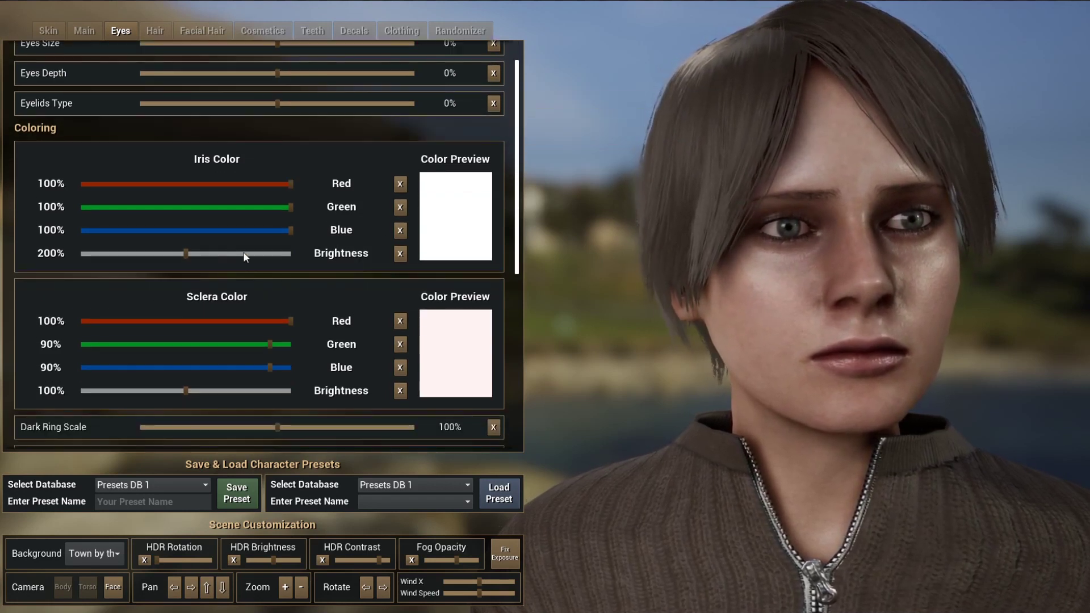
Step: Tint the irises peach (Green 67%, Blue 48%, Brightness 323%), then test and reset eye-white colours
{"action": "left_click_drag", "start_coordinate": [185, 253], "coordinate": [182, 230]}
{"action": "left_click_drag", "start_coordinate": [291, 207], "coordinate": [221, 207]}
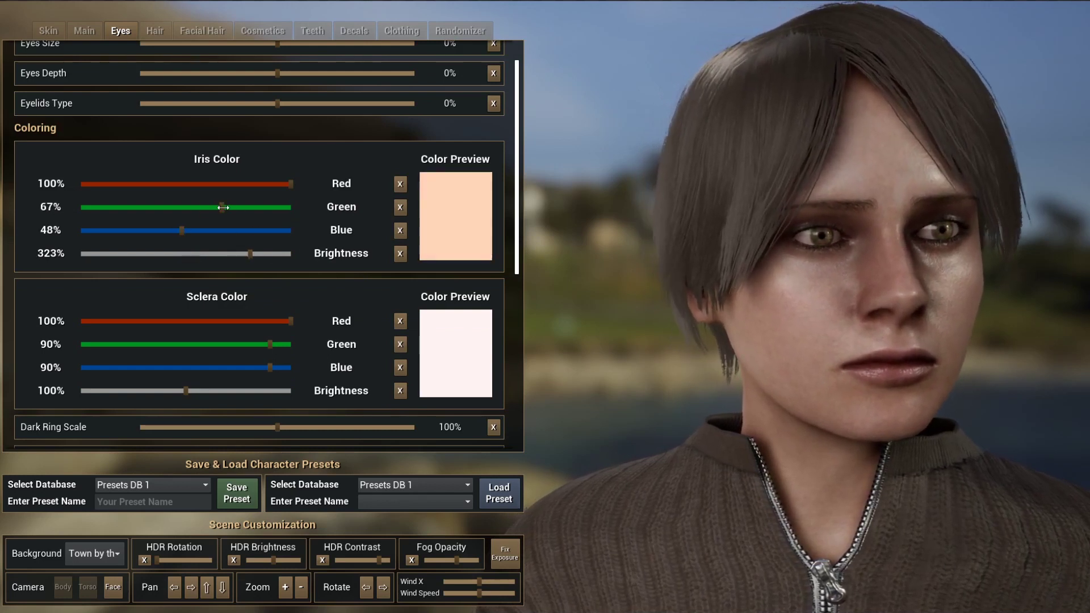
{"action": "left_click", "coordinate": [194, 367]}
{"action": "left_click", "coordinate": [216, 348]}
{"action": "left_click", "coordinate": [153, 391]}
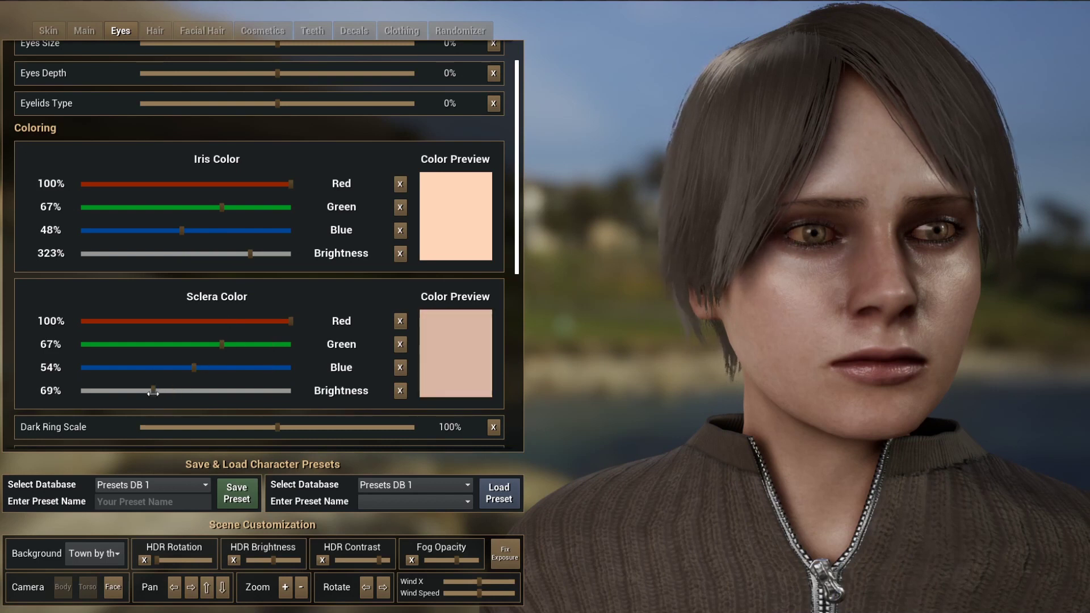
{"action": "left_click", "coordinate": [262, 344]}
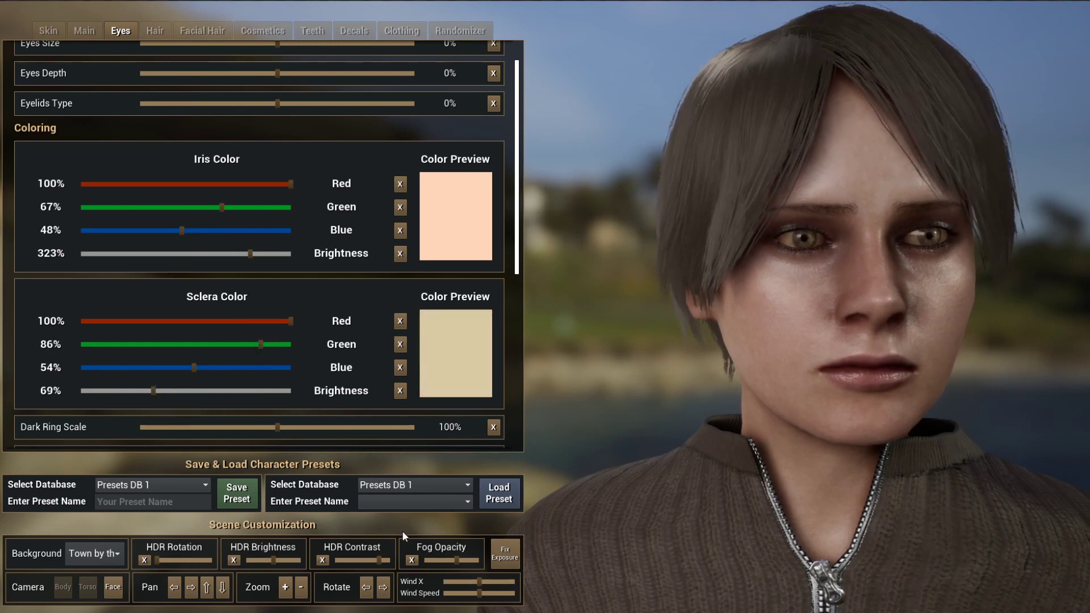
{"action": "left_click", "coordinate": [400, 390]}
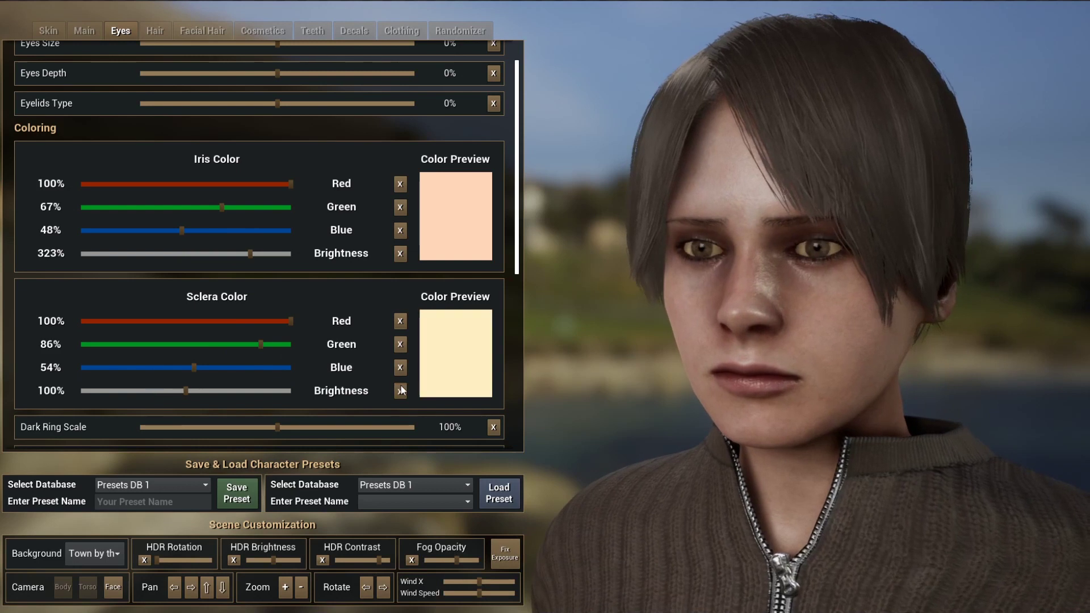
{"action": "left_click", "coordinate": [400, 367]}
{"action": "left_click", "coordinate": [400, 344]}
Step: Test and reset dark ring, iris and pupil sizes, then raise Veins Intensity to 258%
{"action": "scroll", "coordinate": [362, 318], "scroll_direction": "down", "scroll_amount": 3}
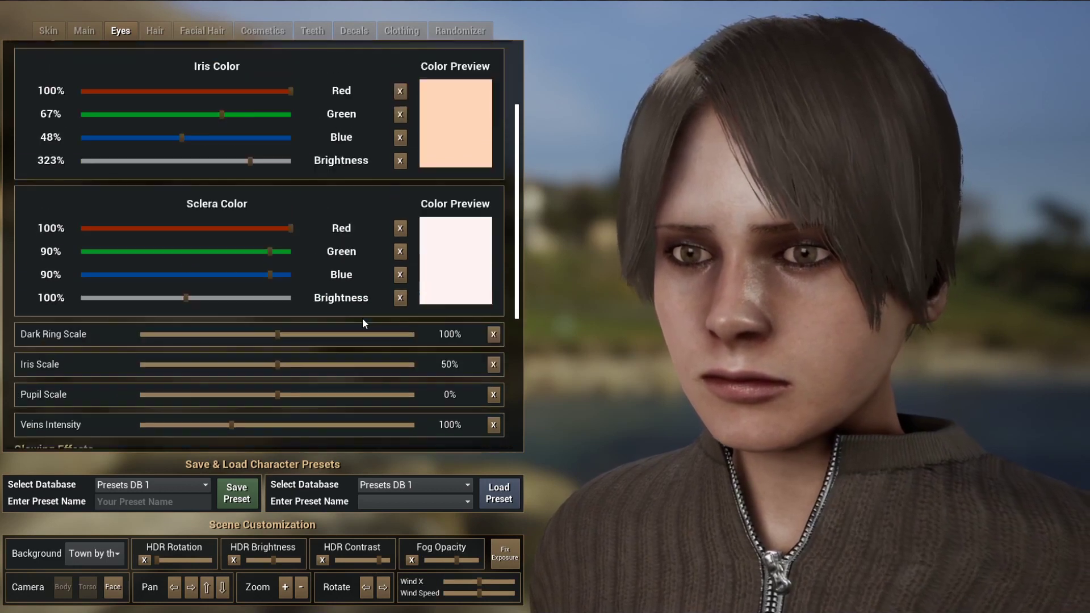
{"action": "left_click_drag", "start_coordinate": [272, 241], "coordinate": [327, 242]}
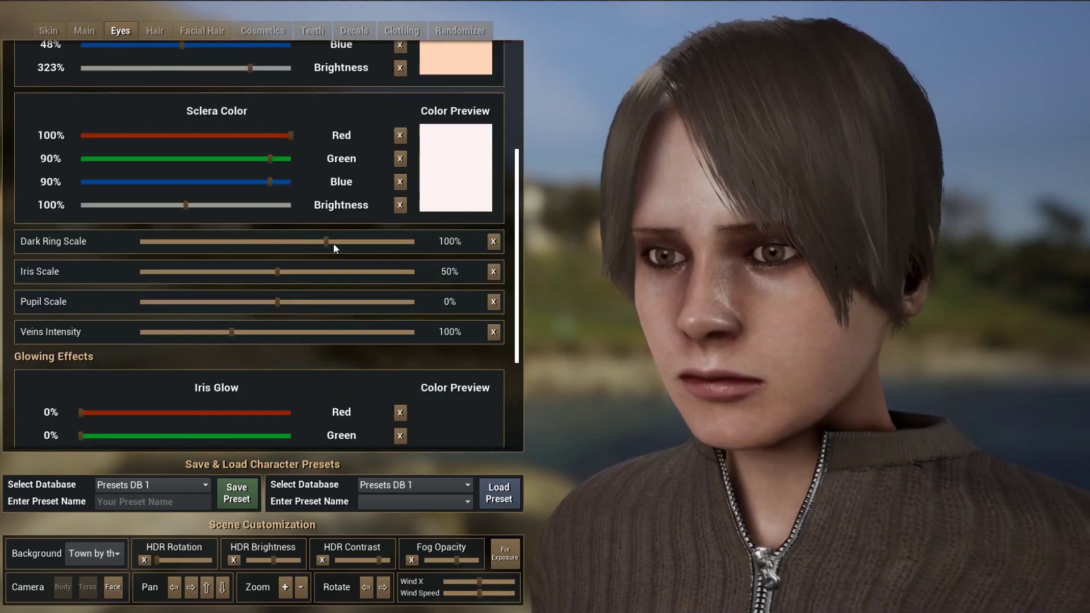
{"action": "left_click", "coordinate": [384, 582]}
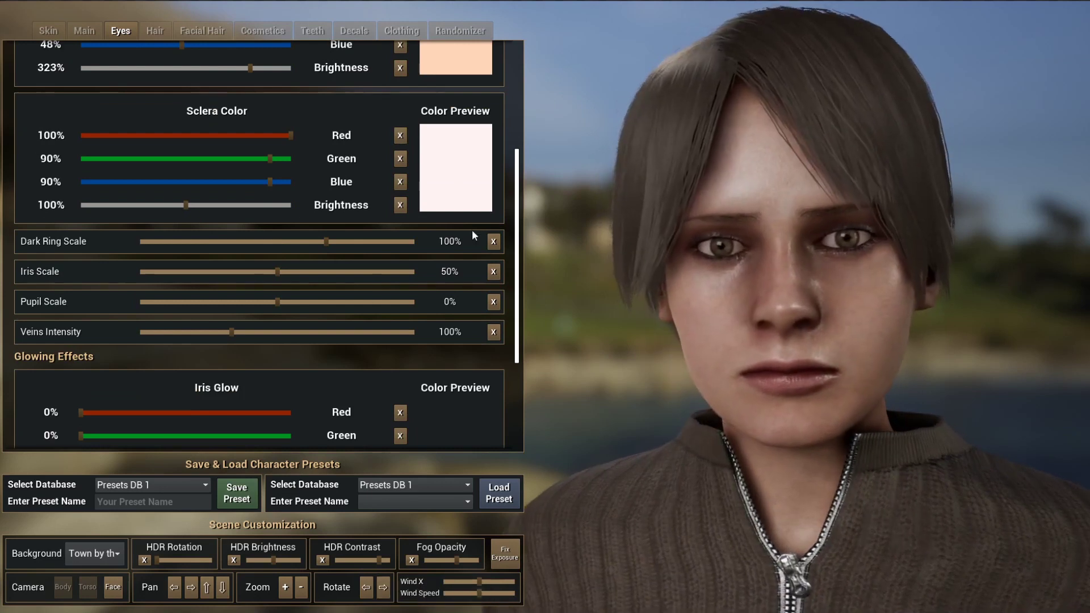
{"action": "left_click", "coordinate": [490, 243]}
{"action": "left_click_drag", "start_coordinate": [281, 273], "coordinate": [362, 273]}
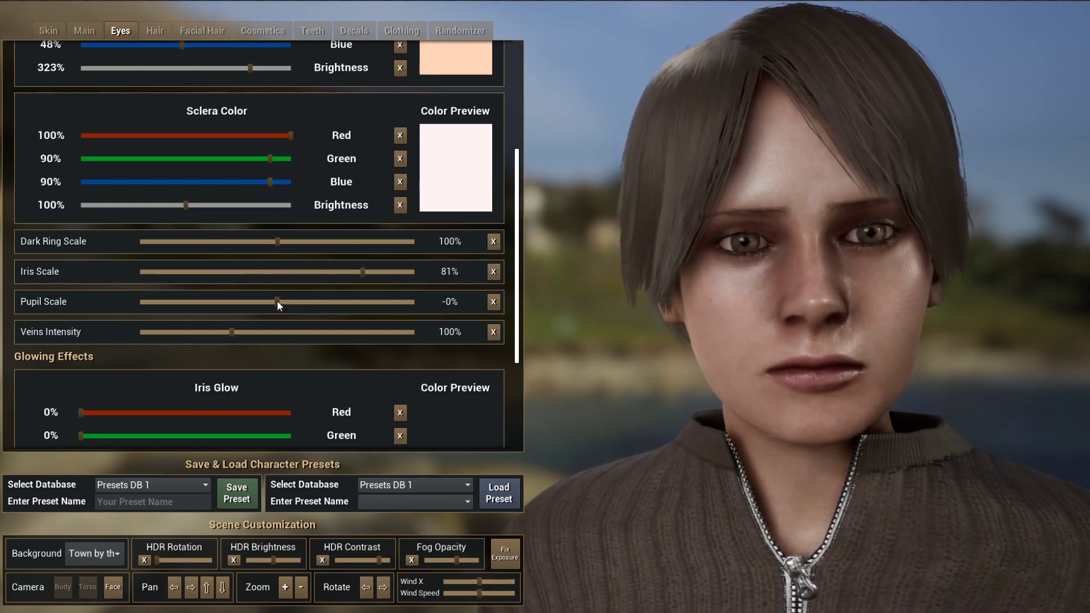
{"action": "left_click_drag", "start_coordinate": [277, 301], "coordinate": [262, 300]}
{"action": "left_click", "coordinate": [493, 301]}
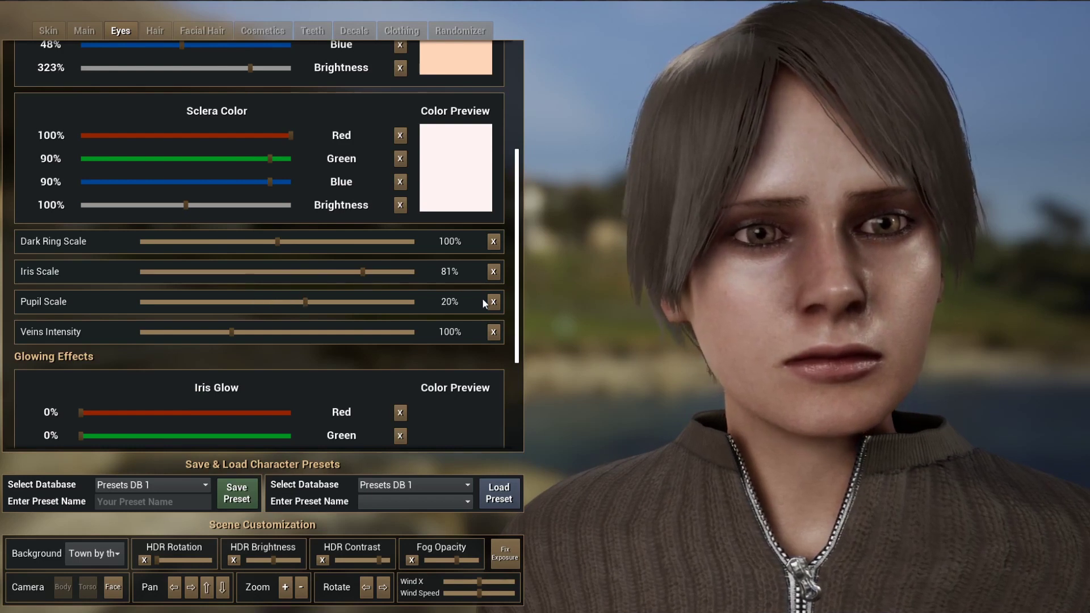
{"action": "left_click", "coordinate": [493, 271]}
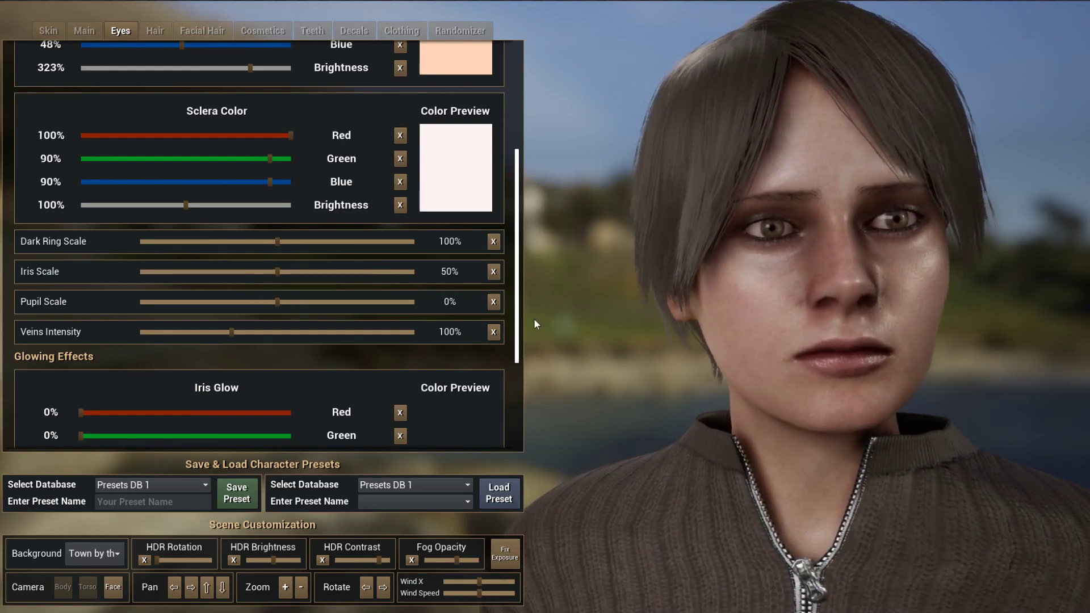
{"action": "left_click_drag", "start_coordinate": [233, 332], "coordinate": [389, 331]}
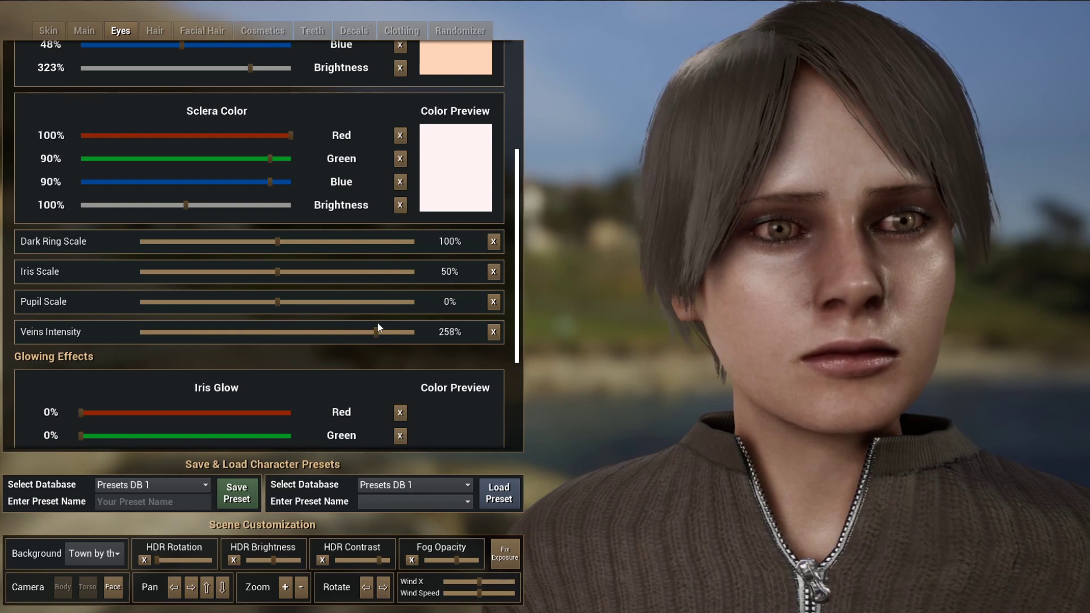
{"action": "scroll", "coordinate": [513, 266], "scroll_direction": "down", "scroll_amount": 2}
Step: Reset Veins Intensity, then set Iris Glow to 100% red at about 1,587% intensity
{"action": "left_click", "coordinate": [493, 276]}
{"action": "scroll", "coordinate": [513, 269], "scroll_direction": "down", "scroll_amount": 4}
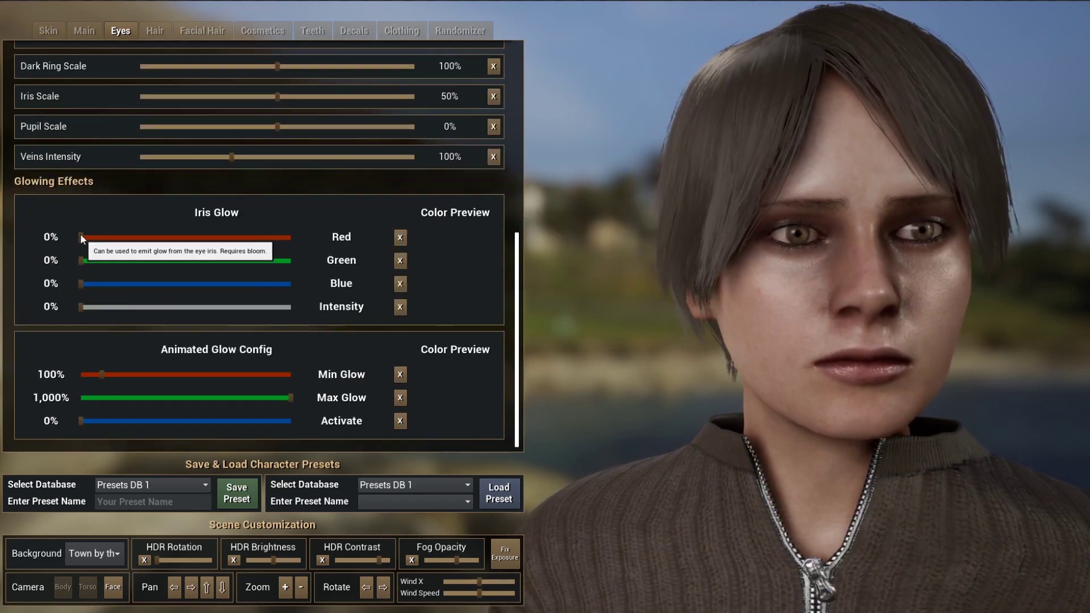
{"action": "left_click_drag", "start_coordinate": [80, 237], "coordinate": [295, 234]}
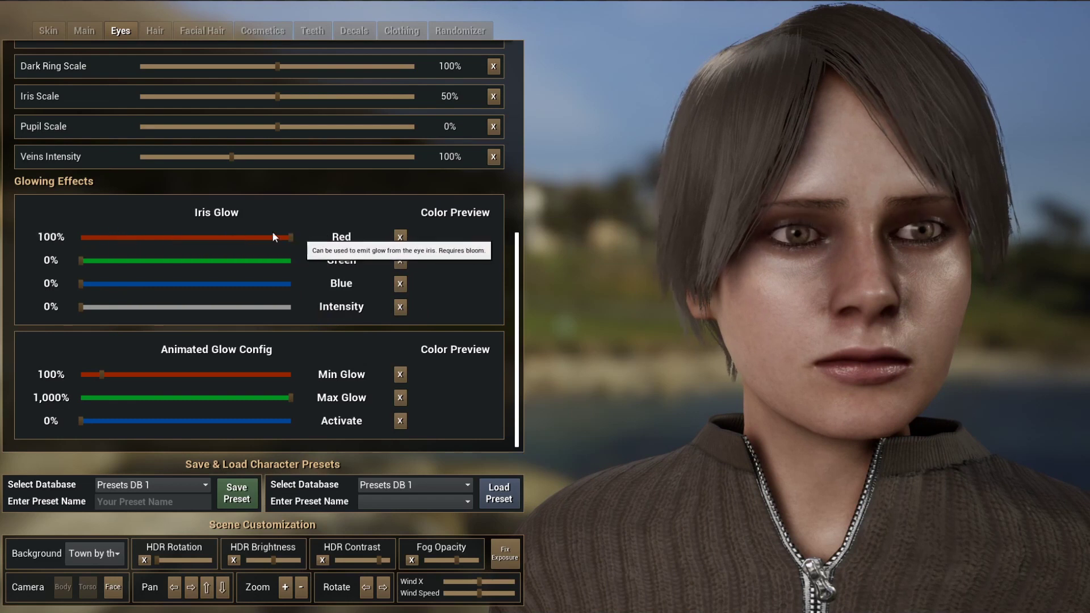
{"action": "left_click_drag", "start_coordinate": [144, 307], "coordinate": [247, 307]}
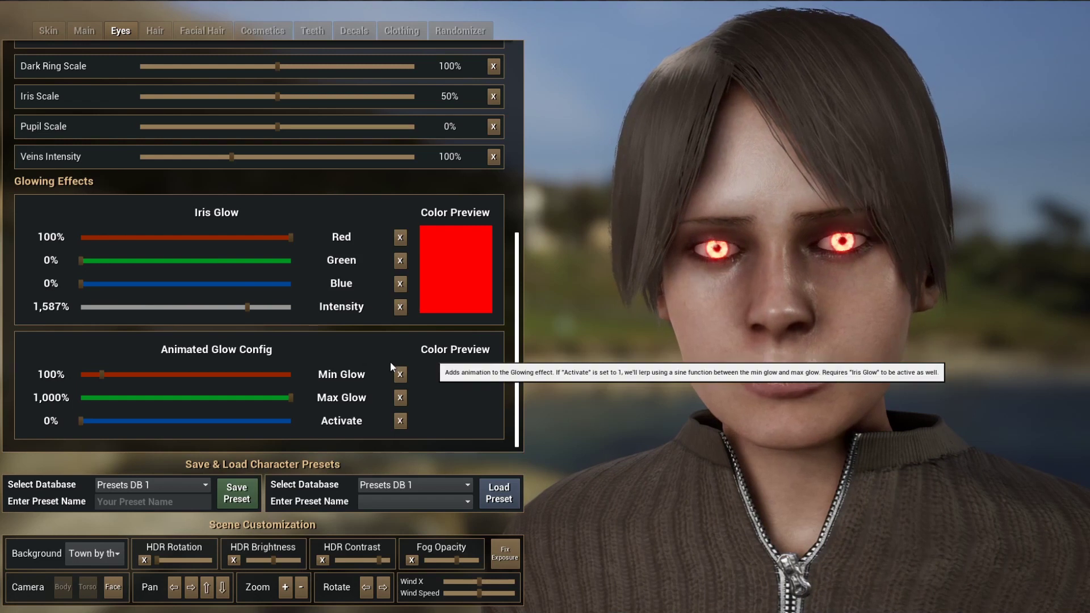